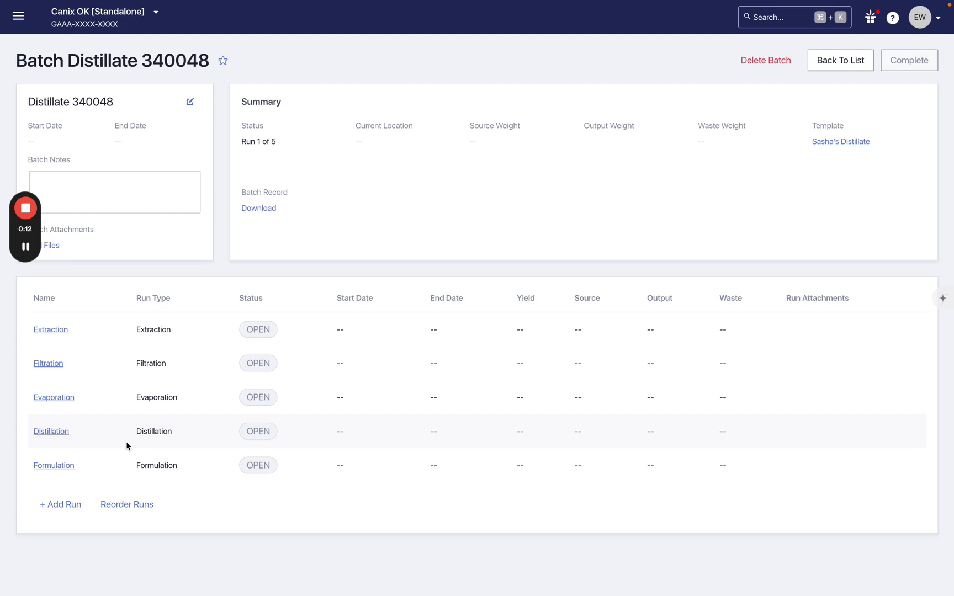
# Open the Extraction run's details and associate the Crude Oil Bill of Material, searching for "oil"
pyautogui.click(50, 332)
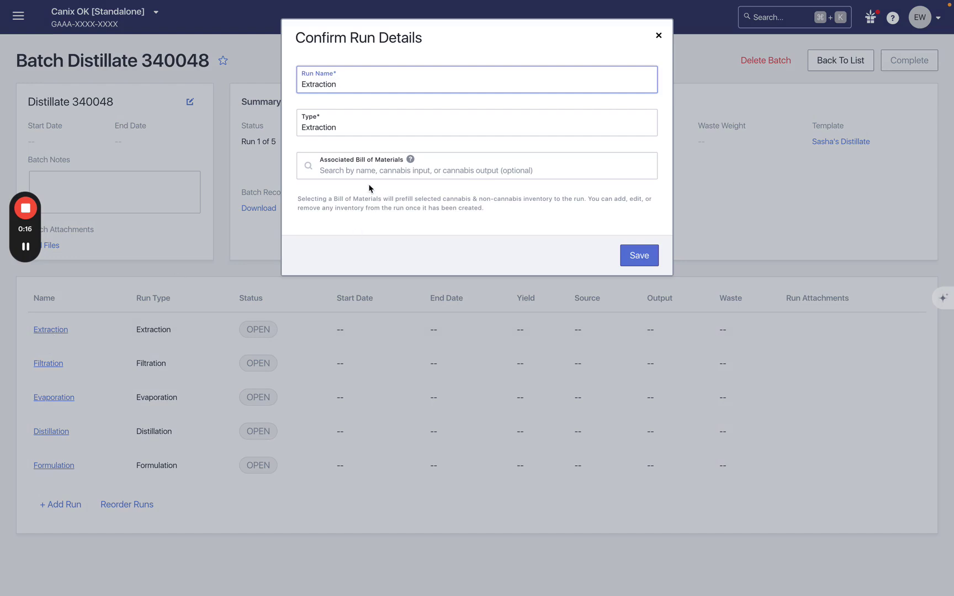
pyautogui.click(463, 176)
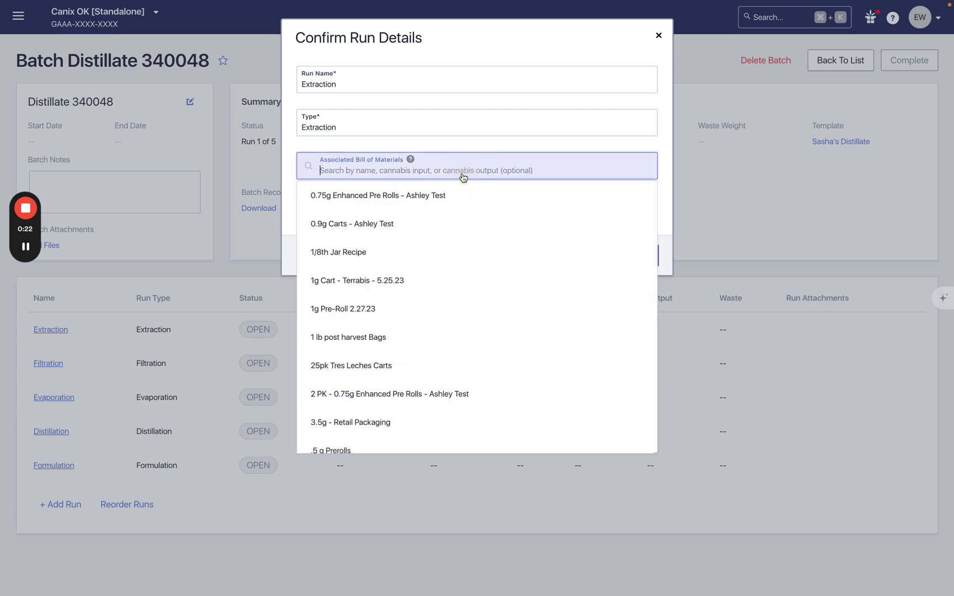
pyautogui.write('oil')
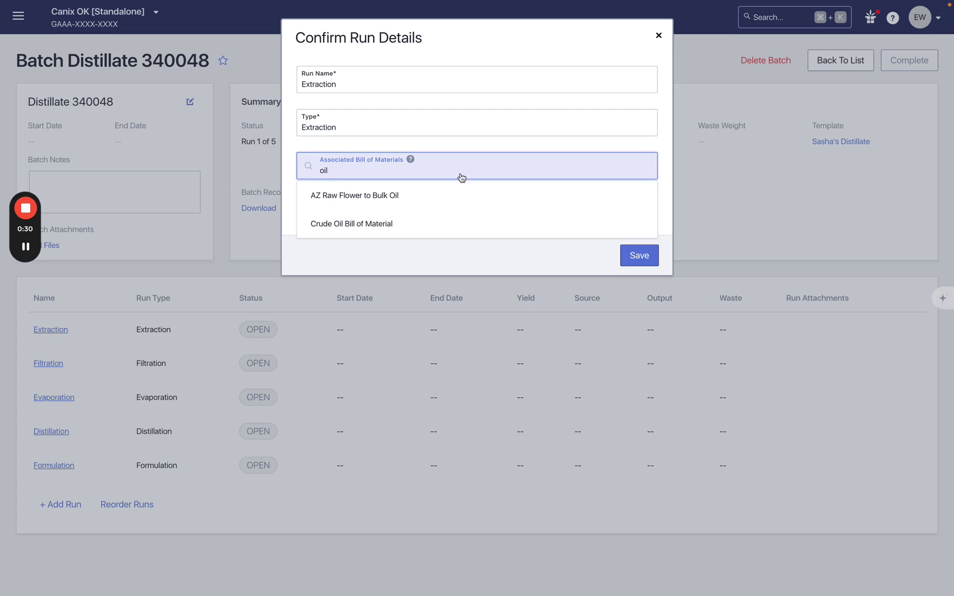
pyautogui.click(374, 223)
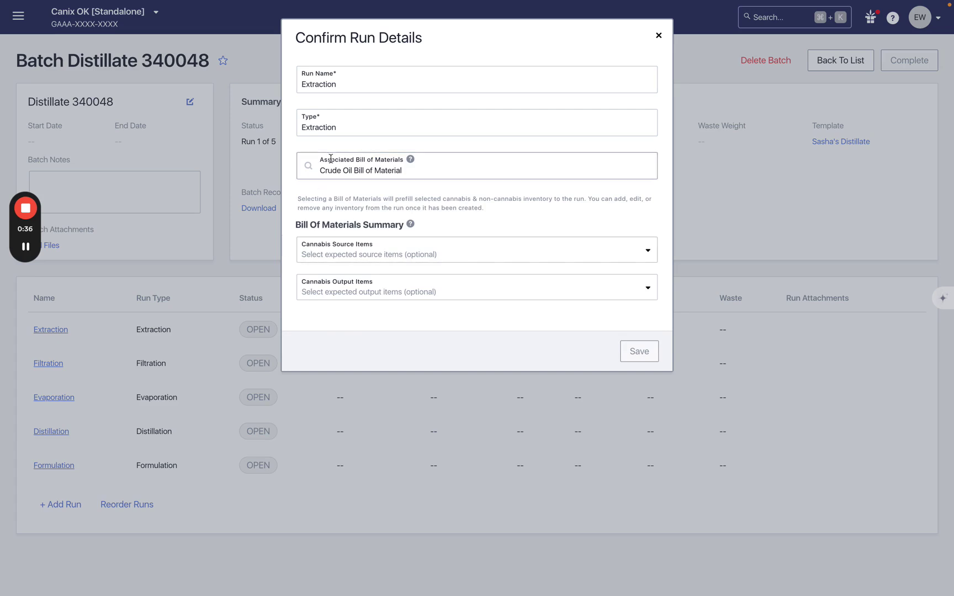
# Choose Blue Dream CO2 extract as the cannabis output item and leave the source items empty
pyautogui.click(350, 255)
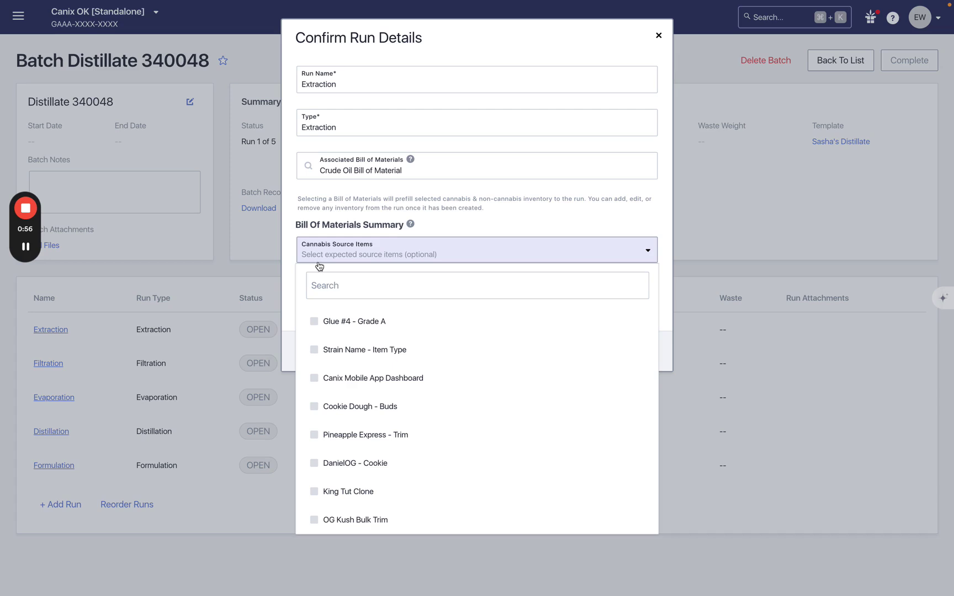
pyautogui.click(290, 272)
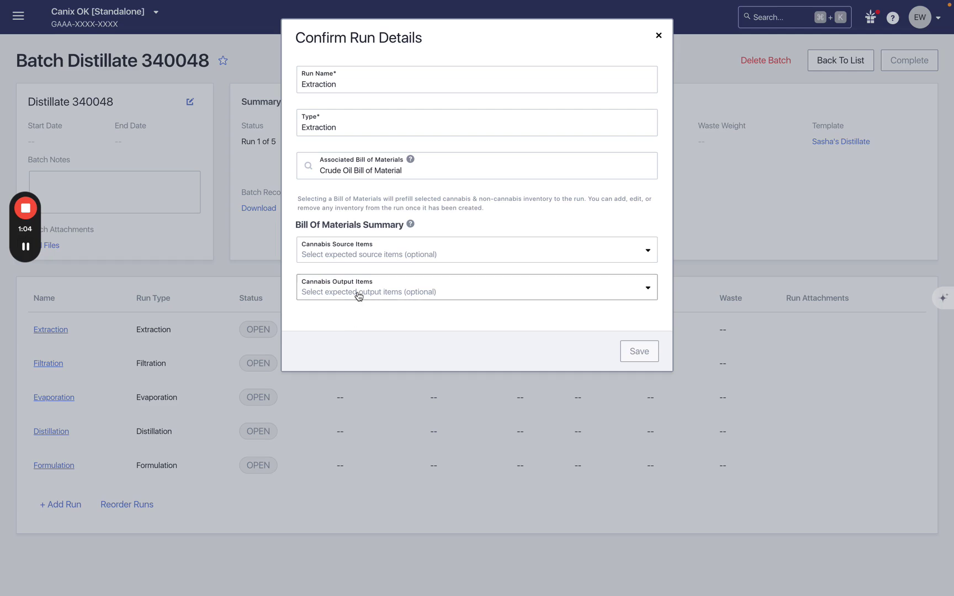
pyautogui.click(358, 297)
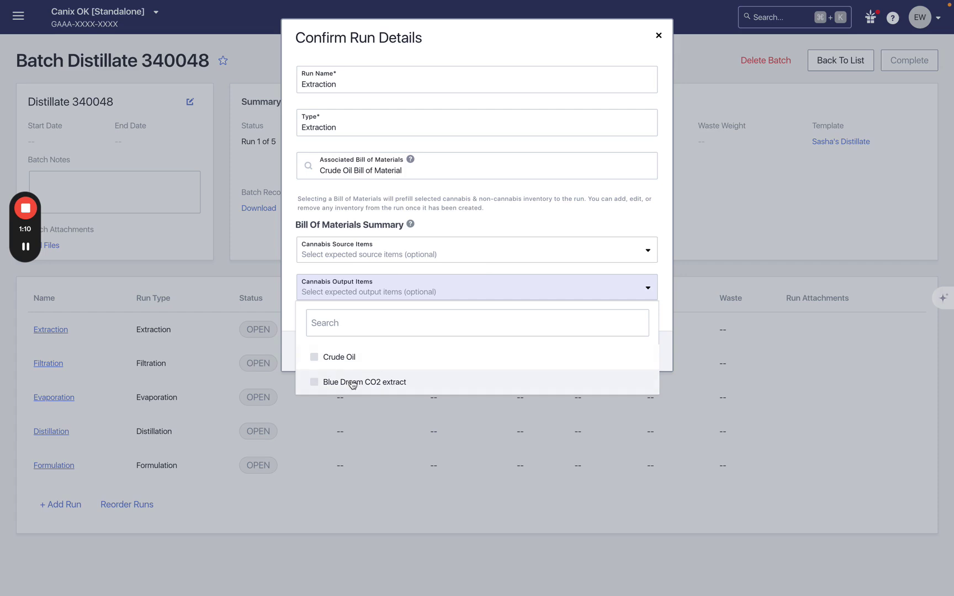
pyautogui.click(348, 291)
pyautogui.click(292, 288)
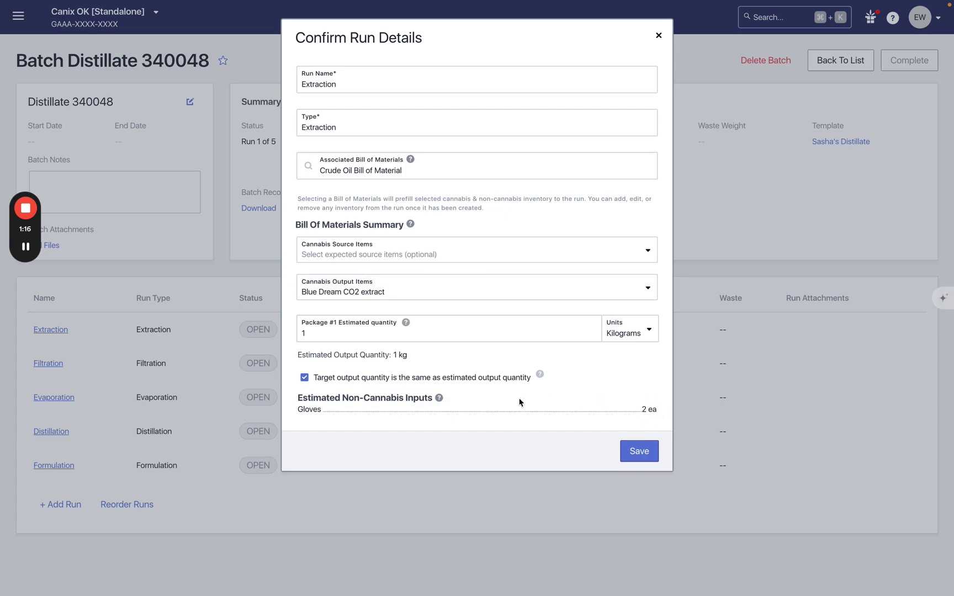
# Set the Package #1 estimated quantity to 4 kilograms and save the run details
pyautogui.click(441, 335)
pyautogui.press('BackSpace')
pyautogui.write('4')
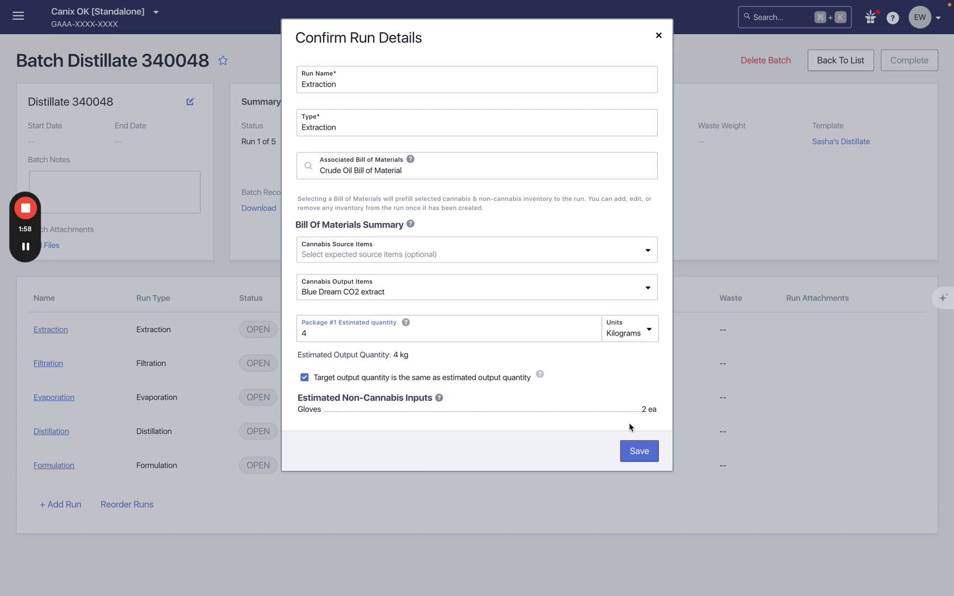
pyautogui.click(645, 457)
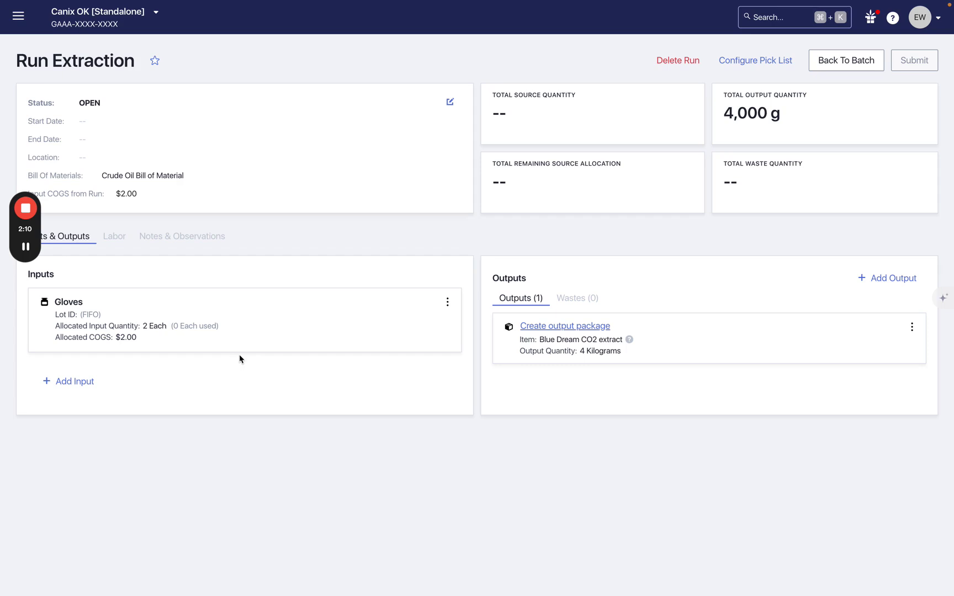
pyautogui.click(91, 383)
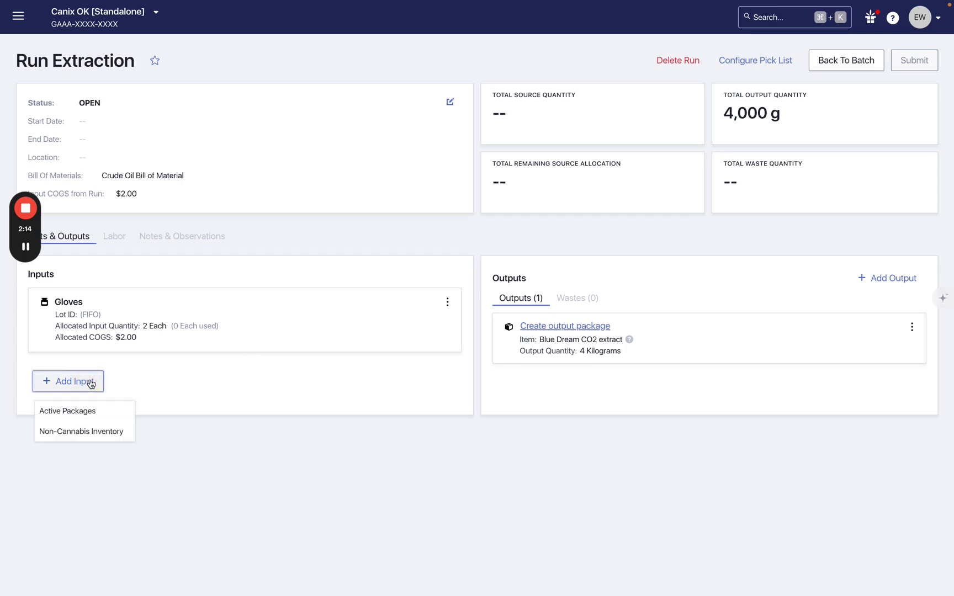
pyautogui.click(86, 415)
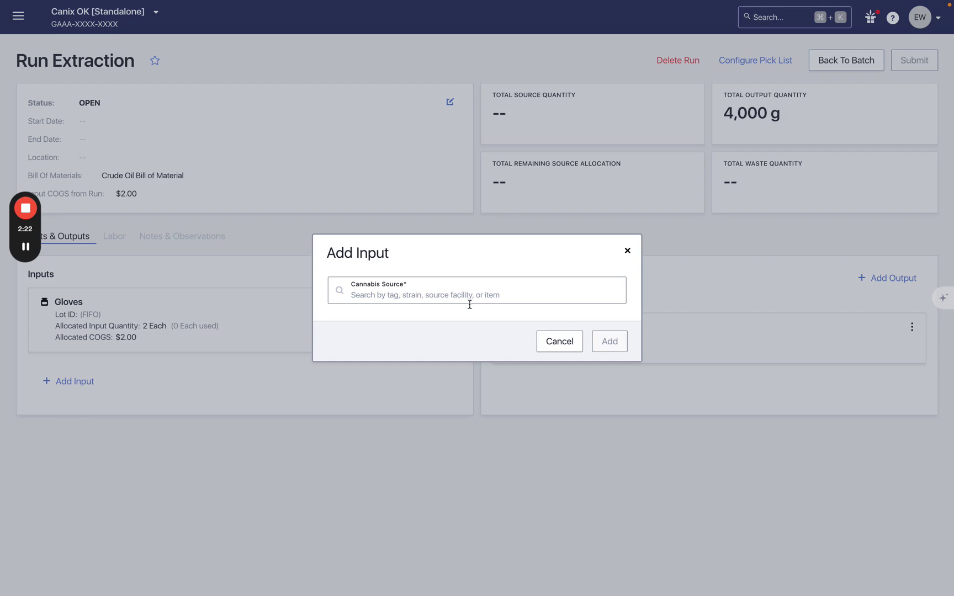
pyautogui.click(398, 298)
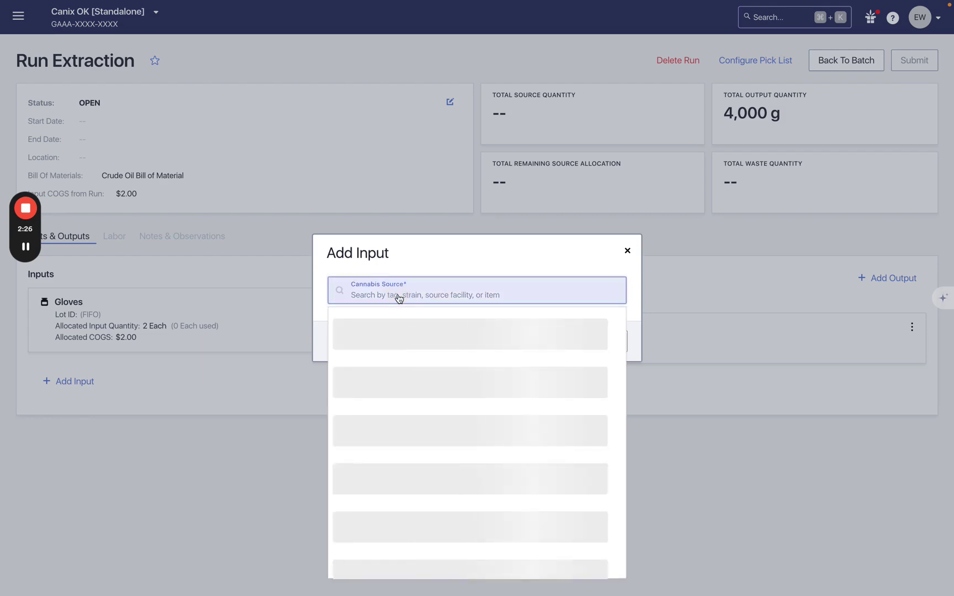
pyautogui.scroll(-15, 443, 381)
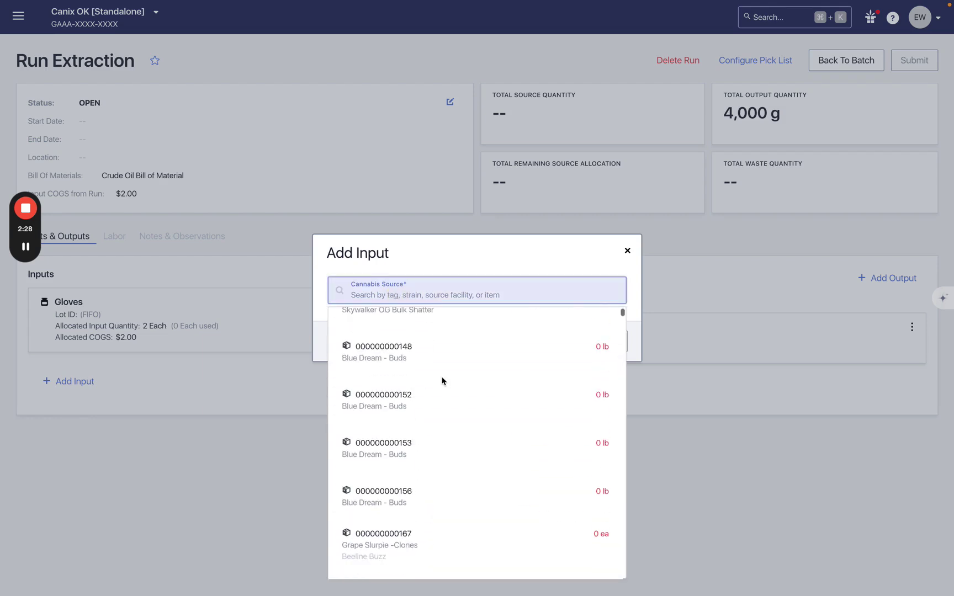
pyautogui.write('buds')
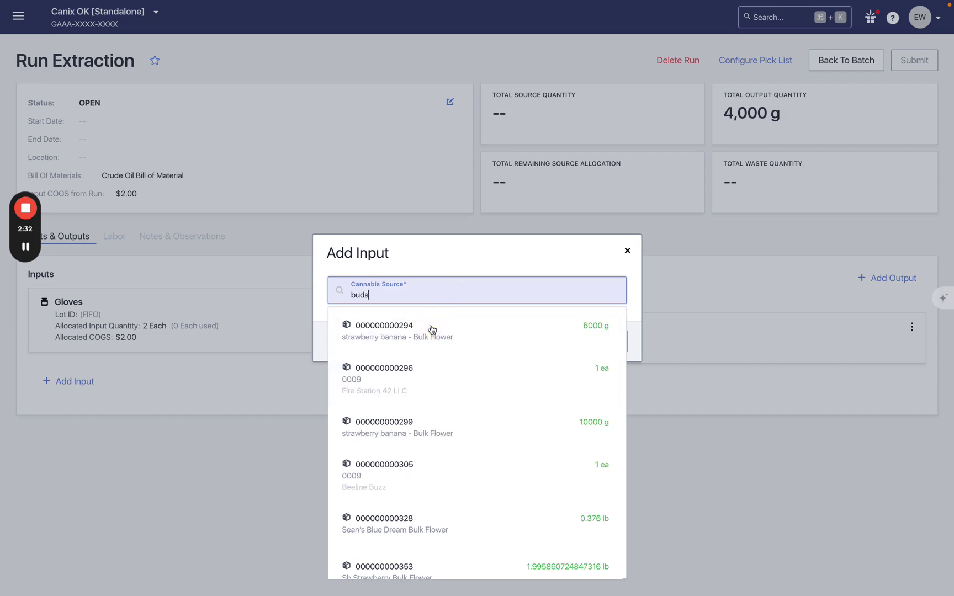
pyautogui.click(432, 327)
pyautogui.click(430, 235)
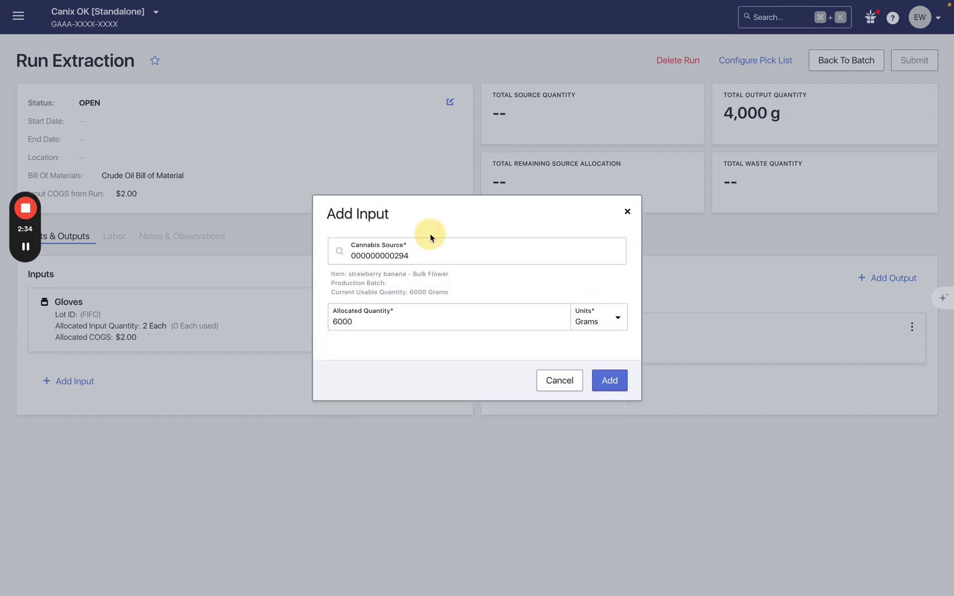
pyautogui.doubleClick(374, 323)
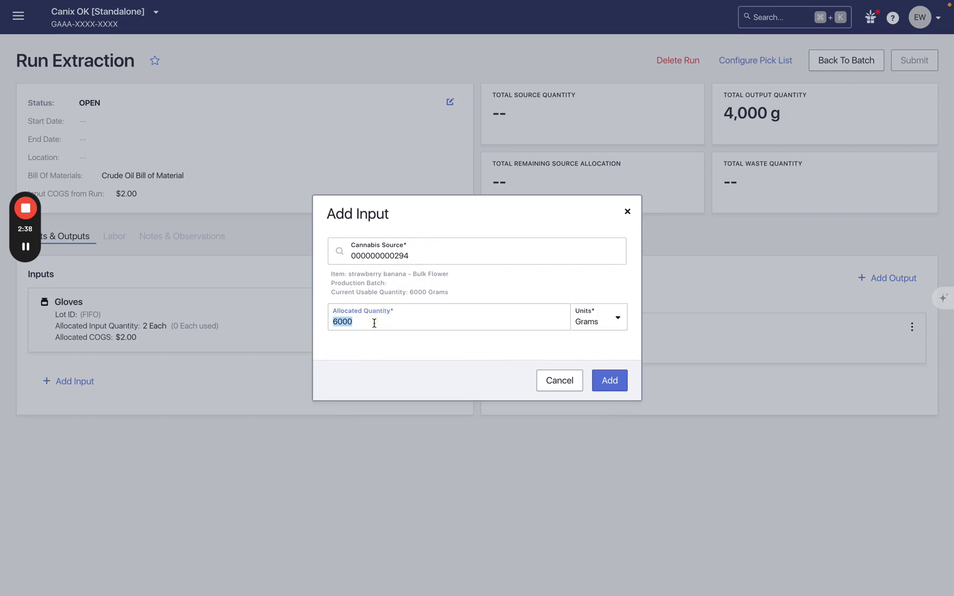
pyautogui.write('4000')
pyautogui.click(613, 382)
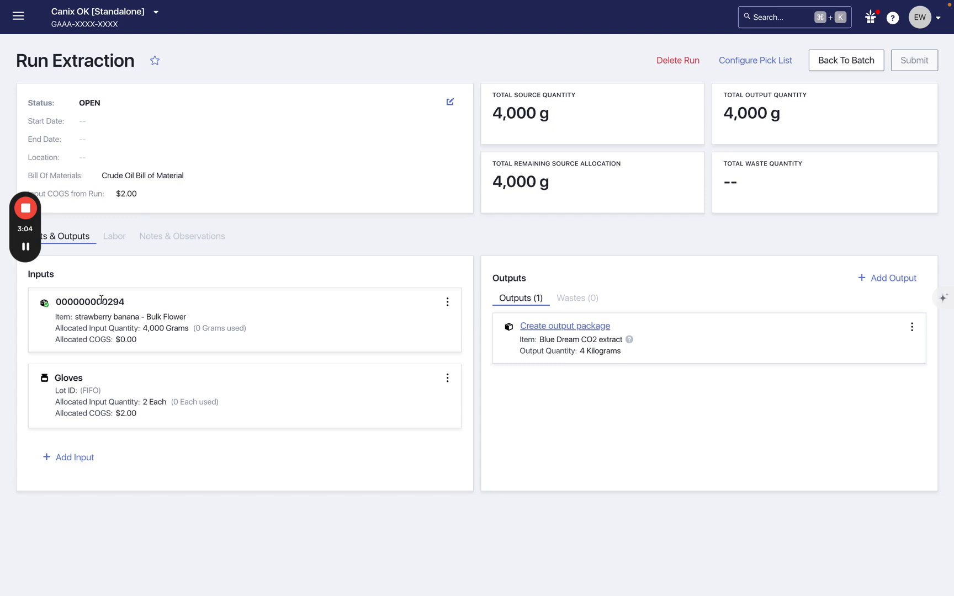
# View the editable details of the strawberry banana - Bulk Flower input and close them without changes
pyautogui.click(448, 302)
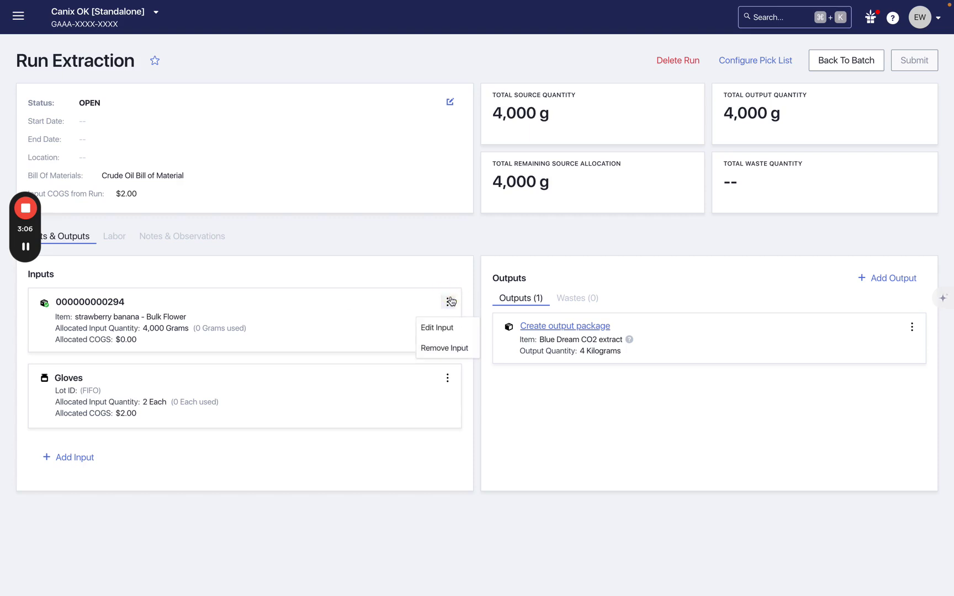
pyautogui.click(453, 328)
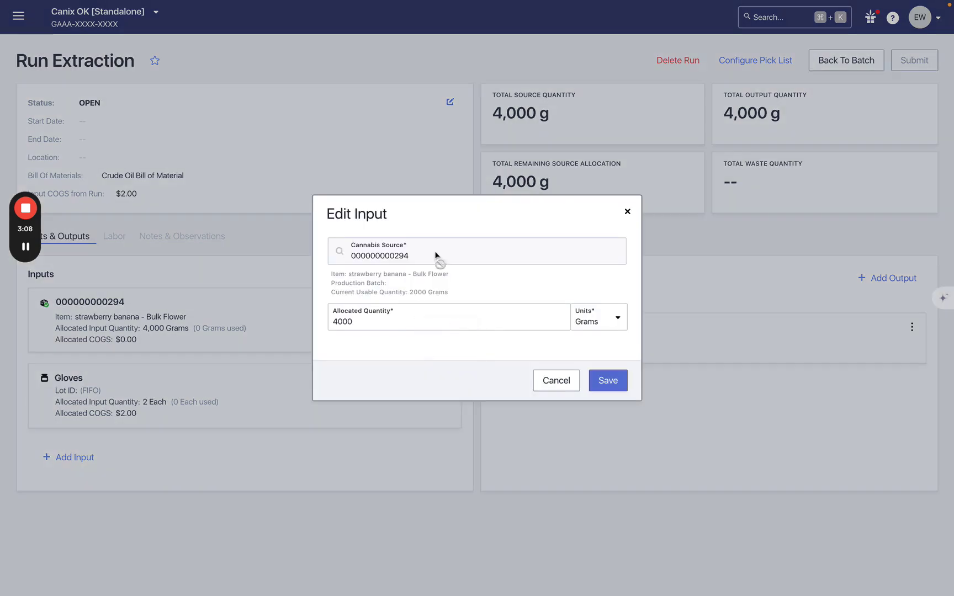
pyautogui.click(547, 378)
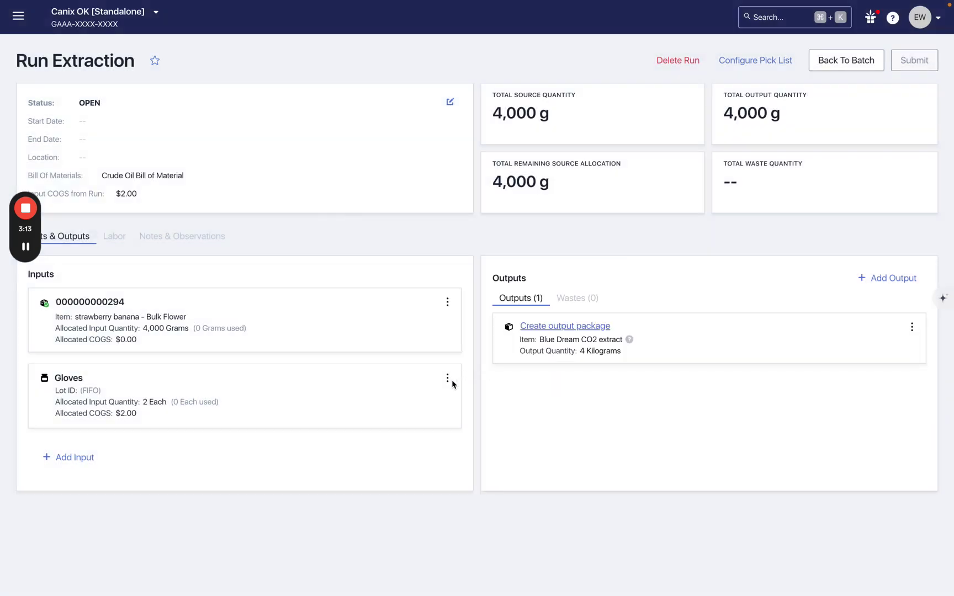
# Examine the Gloves input's editable details and available lots, leaving the input without changes
pyautogui.click(447, 379)
pyautogui.click(443, 405)
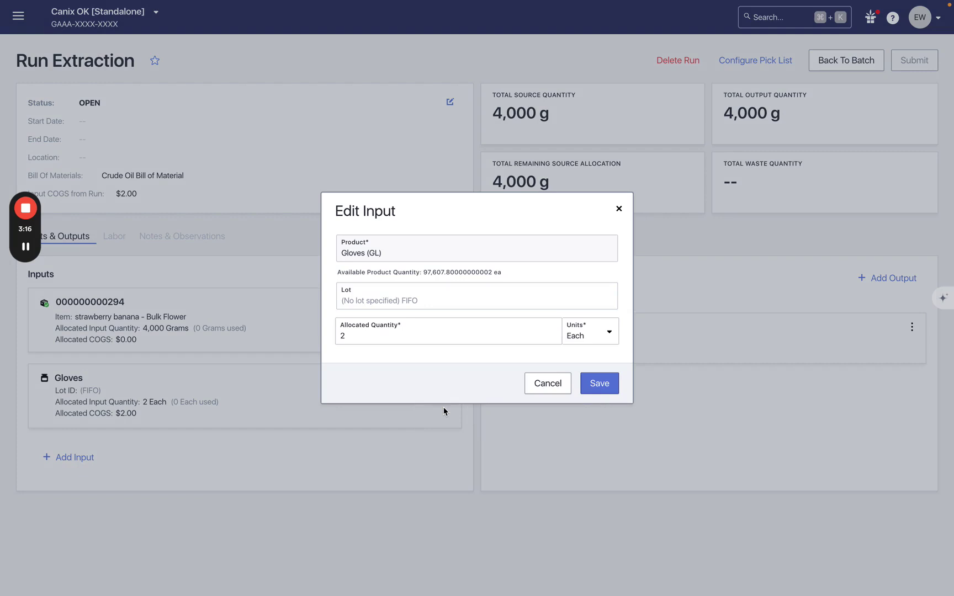
pyautogui.click(416, 308)
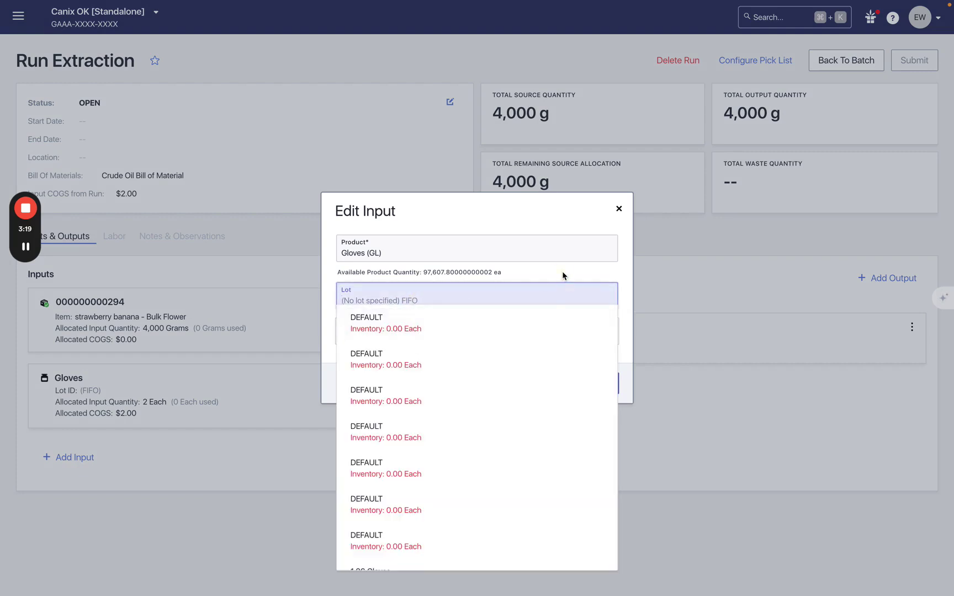
pyautogui.click(621, 282)
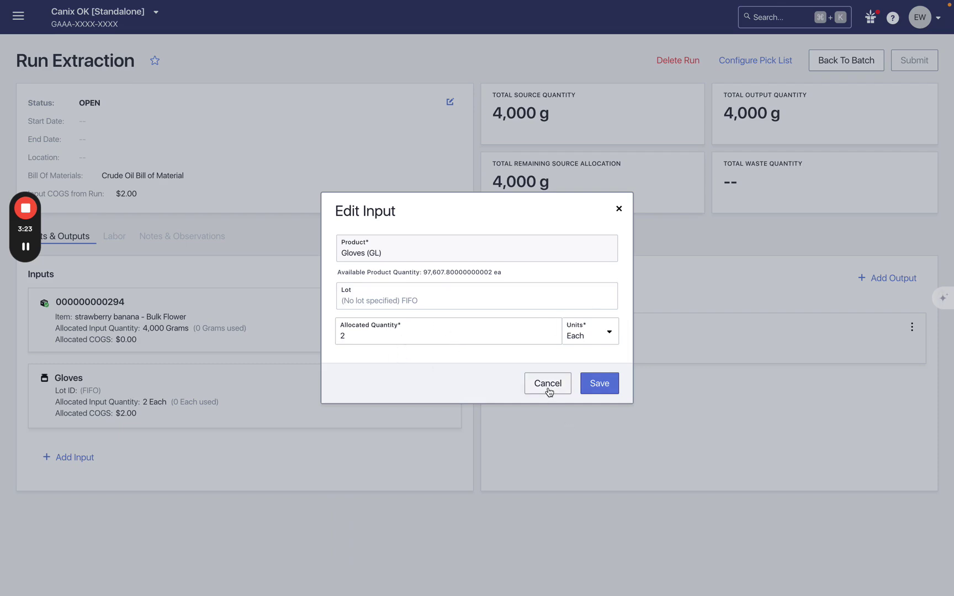
pyautogui.click(229, 461)
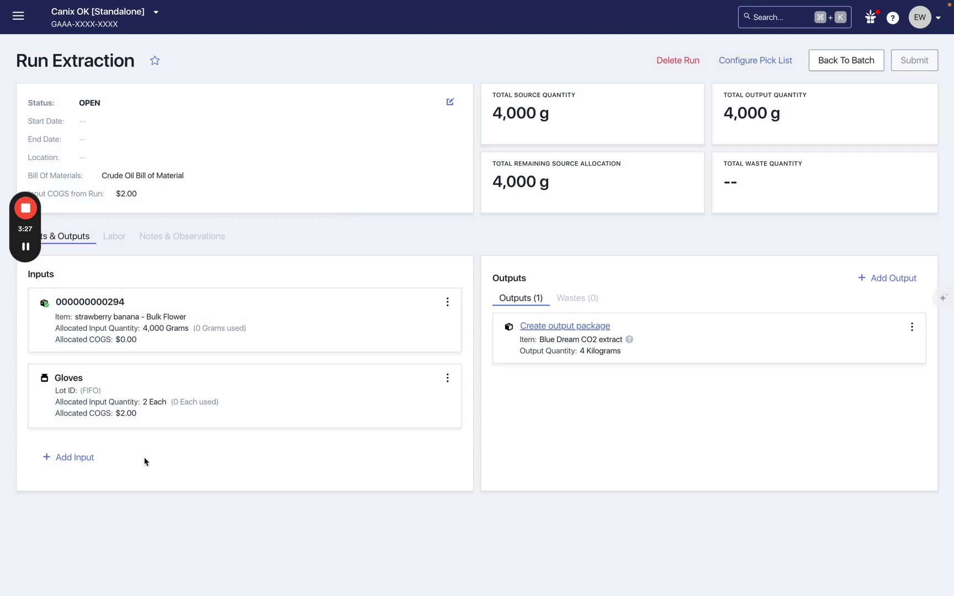
# View the option for adding non-cannabis inventory from a Bill of Materials and close it without adding anything
pyautogui.click(72, 458)
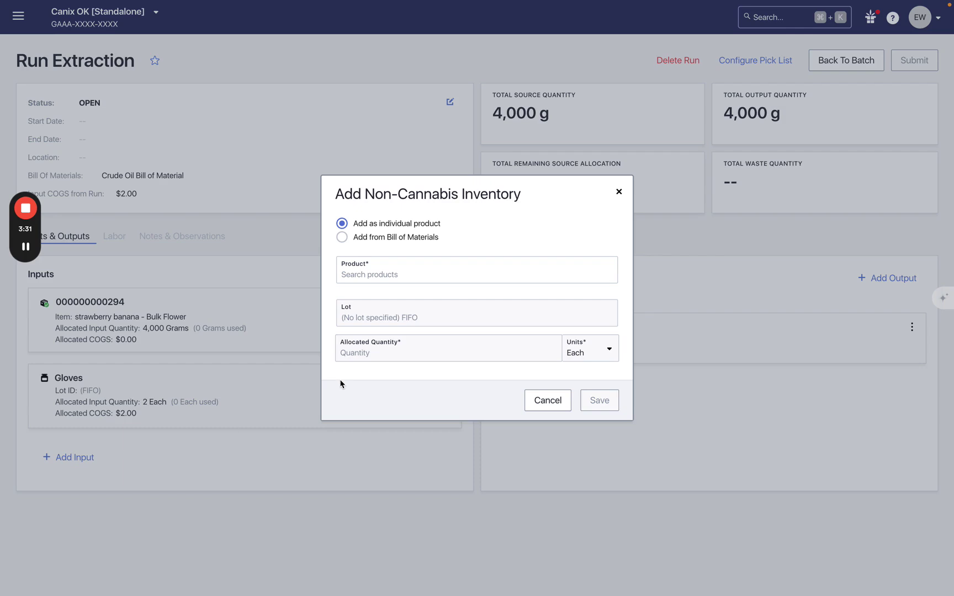
pyautogui.click(342, 238)
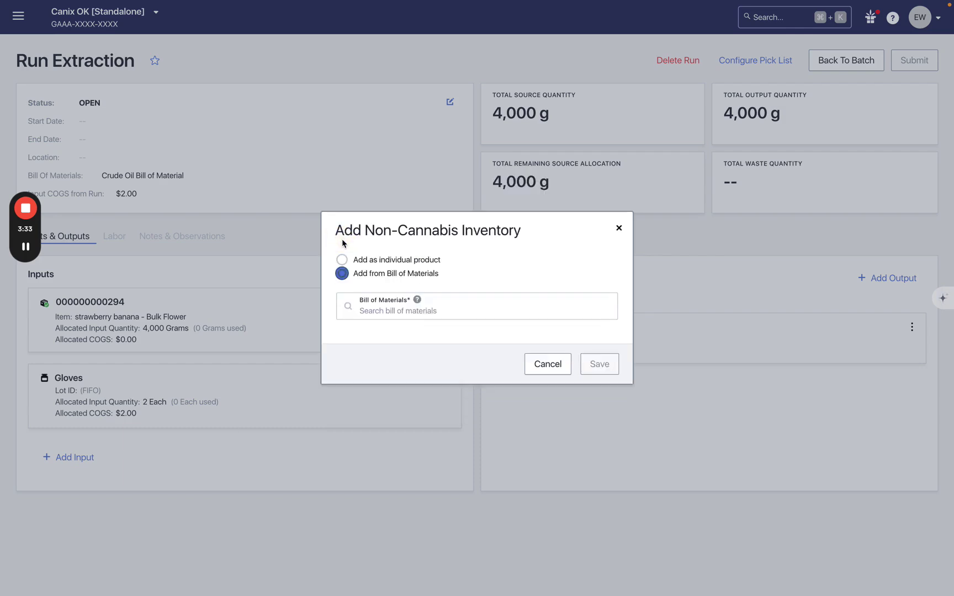
pyautogui.click(620, 229)
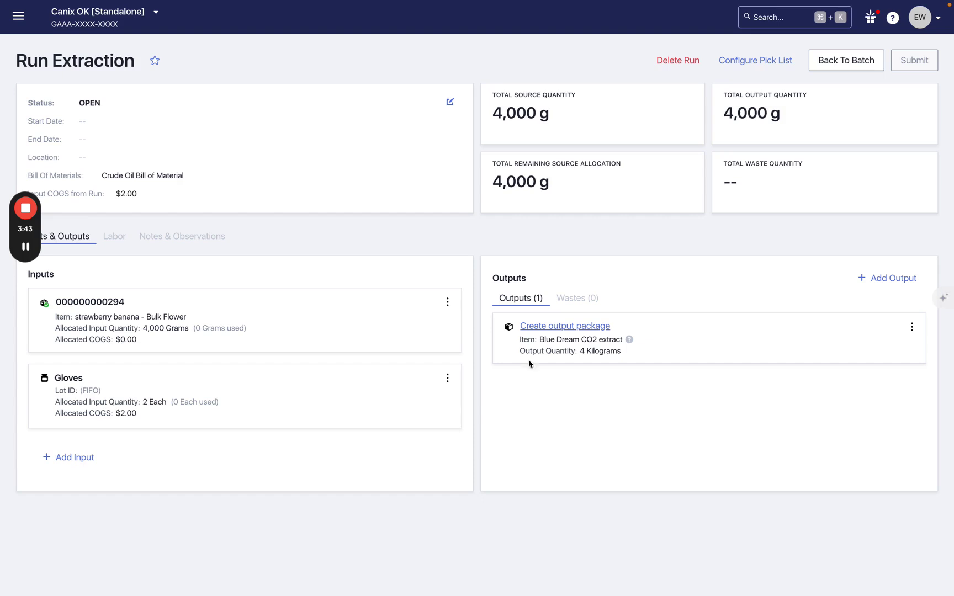
# Edit the run's Bill of Materials details and set the Package #1 estimated quantity to 5 kilograms
pyautogui.click(451, 103)
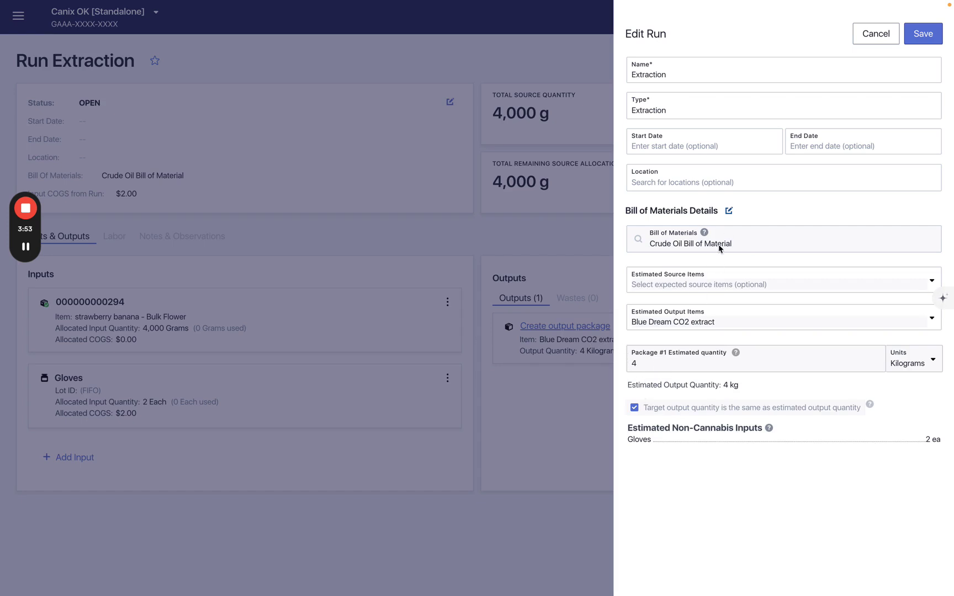
pyautogui.click(728, 211)
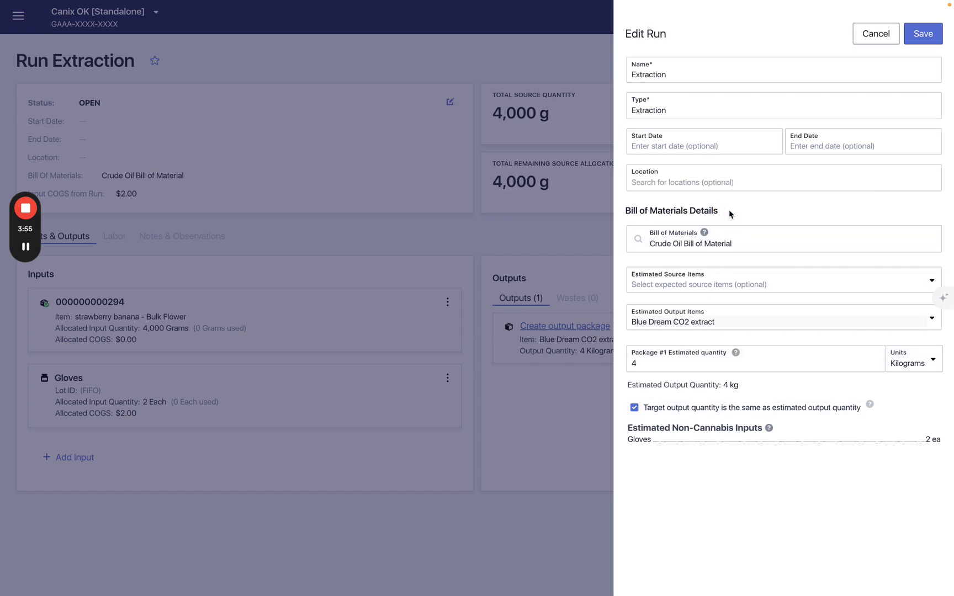
pyautogui.click(646, 366)
pyautogui.write('5')
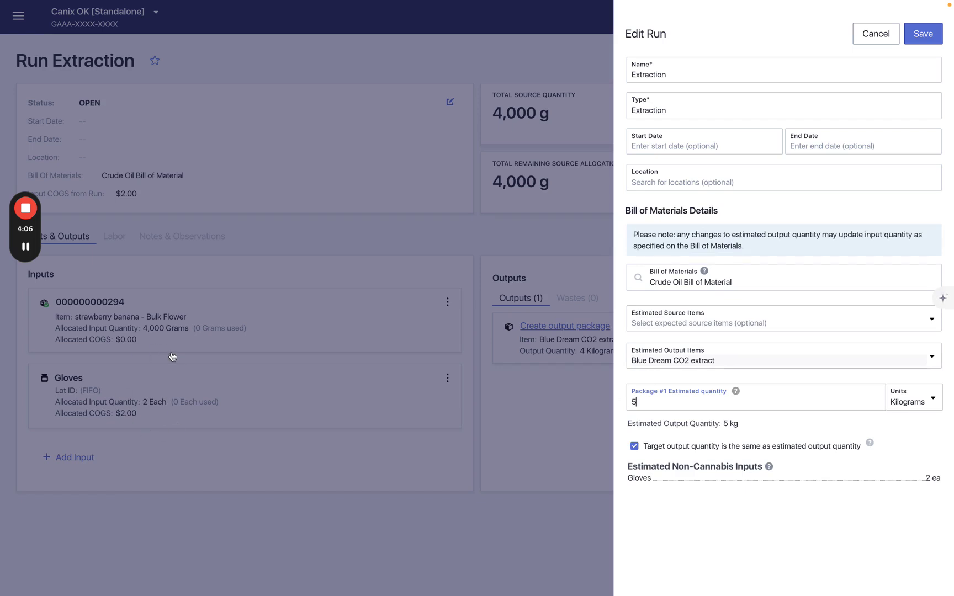
# Choose strawberry banana - Bulk Flower as the estimated source item, searching for "strawberry", and save the run changes
pyautogui.click(712, 326)
pyautogui.click(709, 356)
pyautogui.write('strawberry')
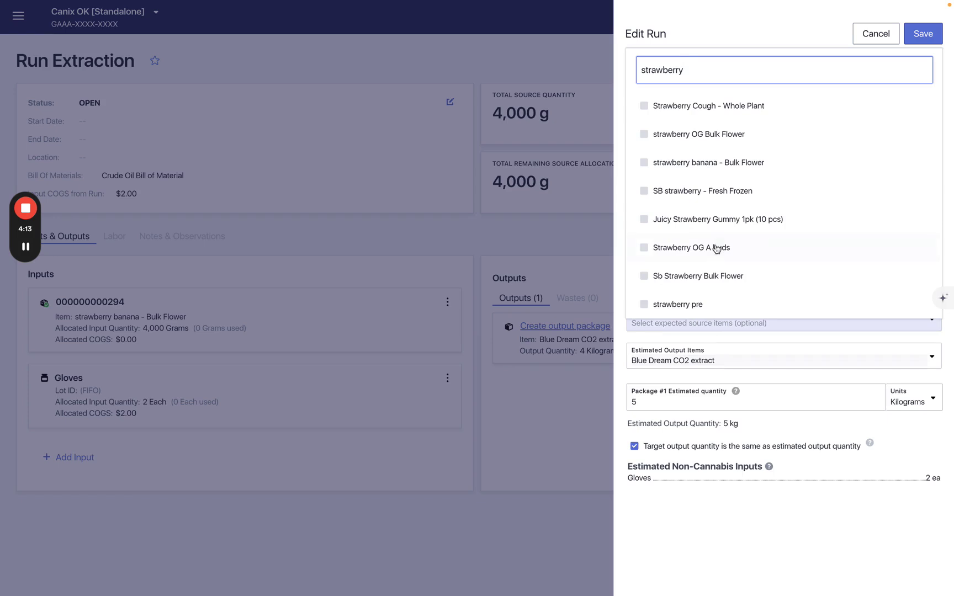
pyautogui.click(694, 163)
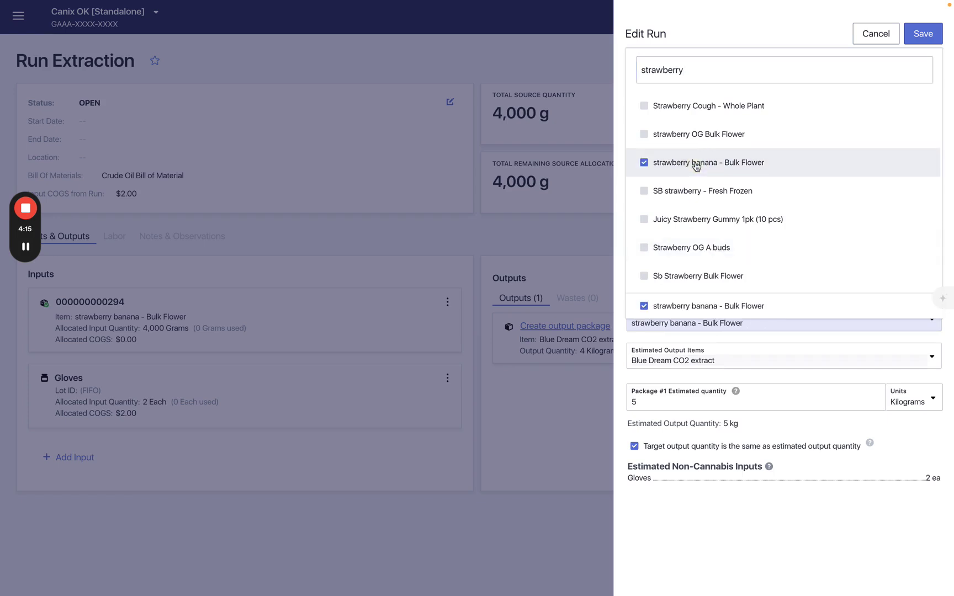
pyautogui.click(785, 532)
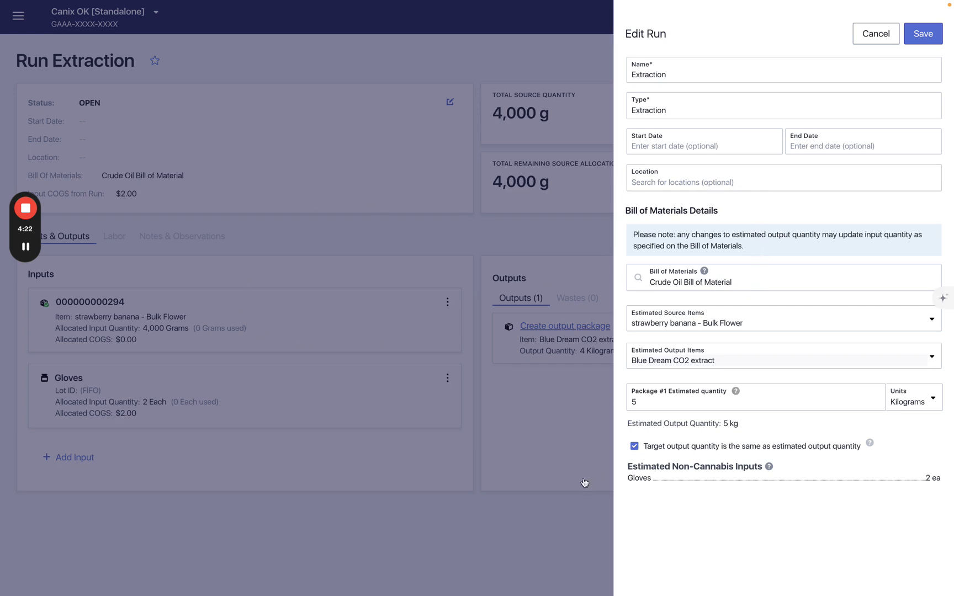
pyautogui.click(922, 33)
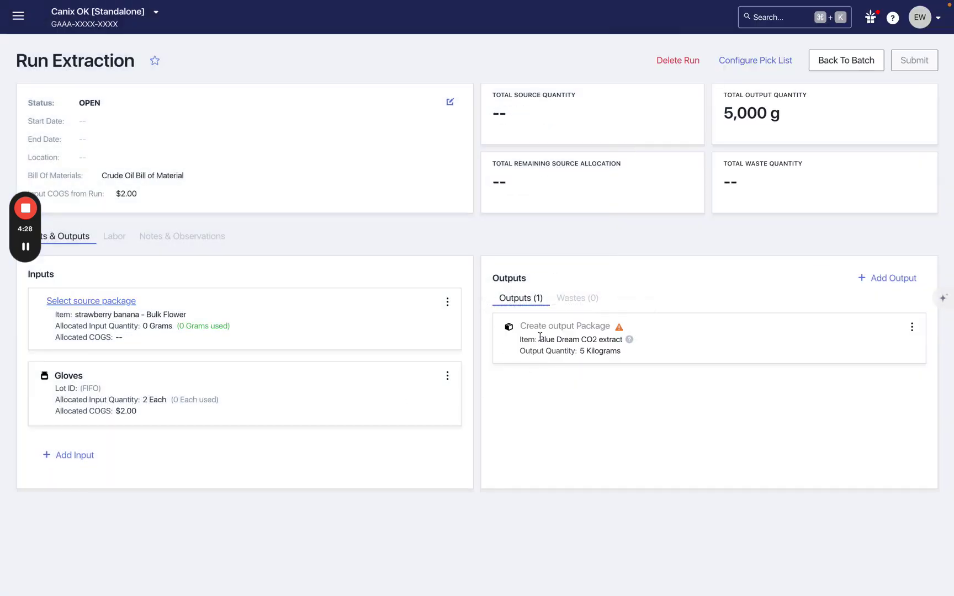
pyautogui.click(751, 271)
pyautogui.moveTo(95, 313); pyautogui.dragTo(182, 312)
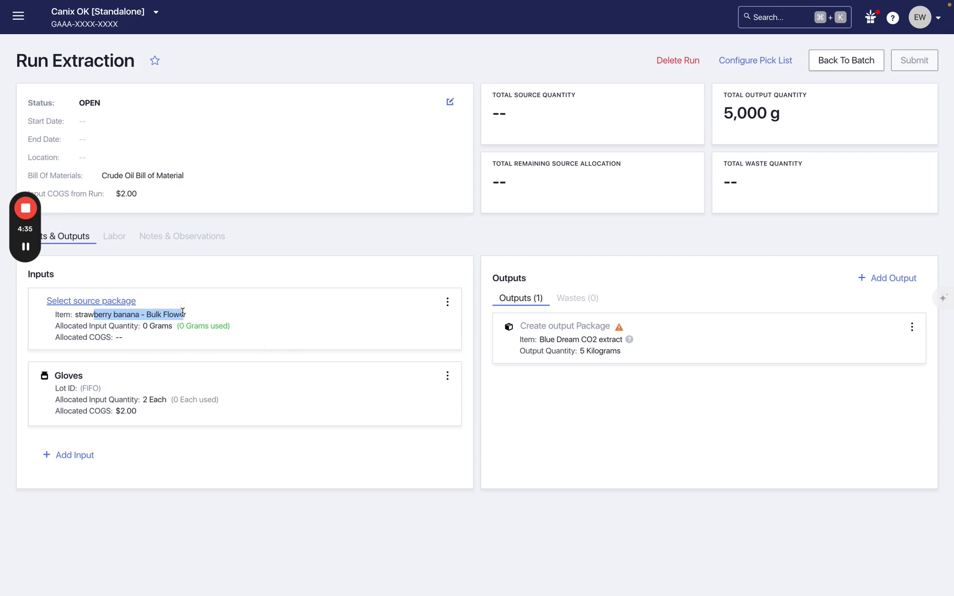
pyautogui.click(109, 303)
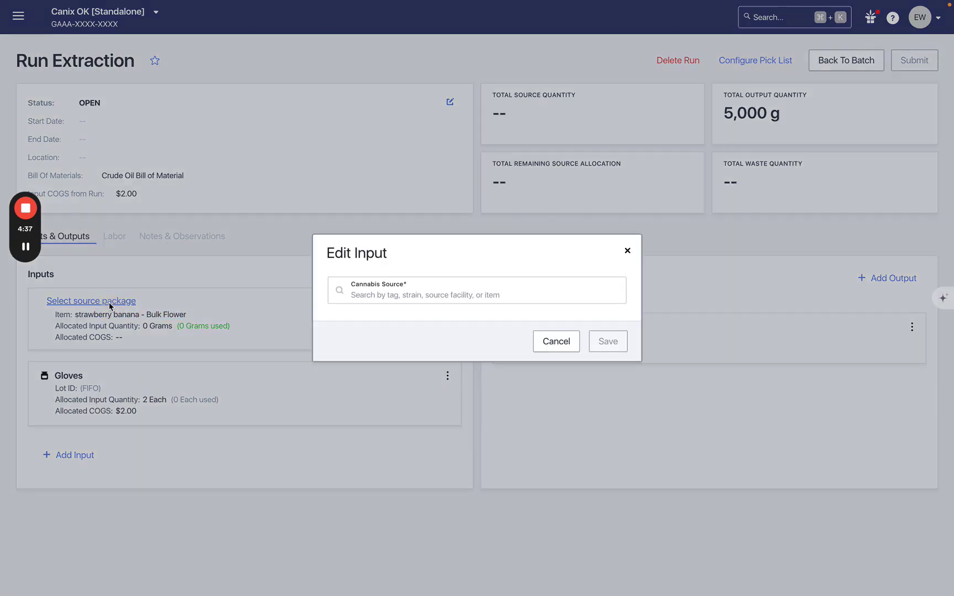
pyautogui.click(399, 296)
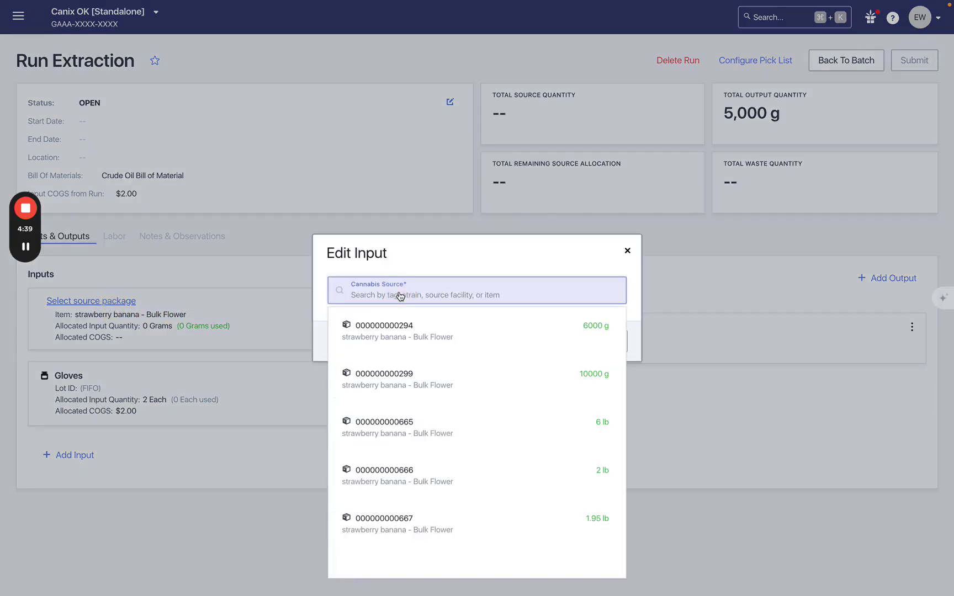
pyautogui.click(396, 334)
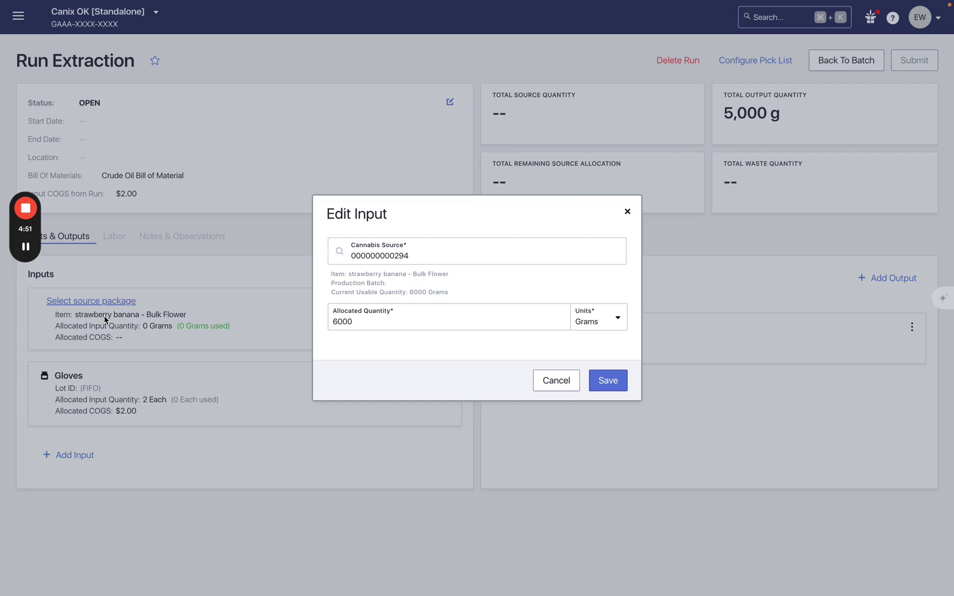
# Set the source package's allocated quantity to 5000 grams and save the input
pyautogui.click(399, 315)
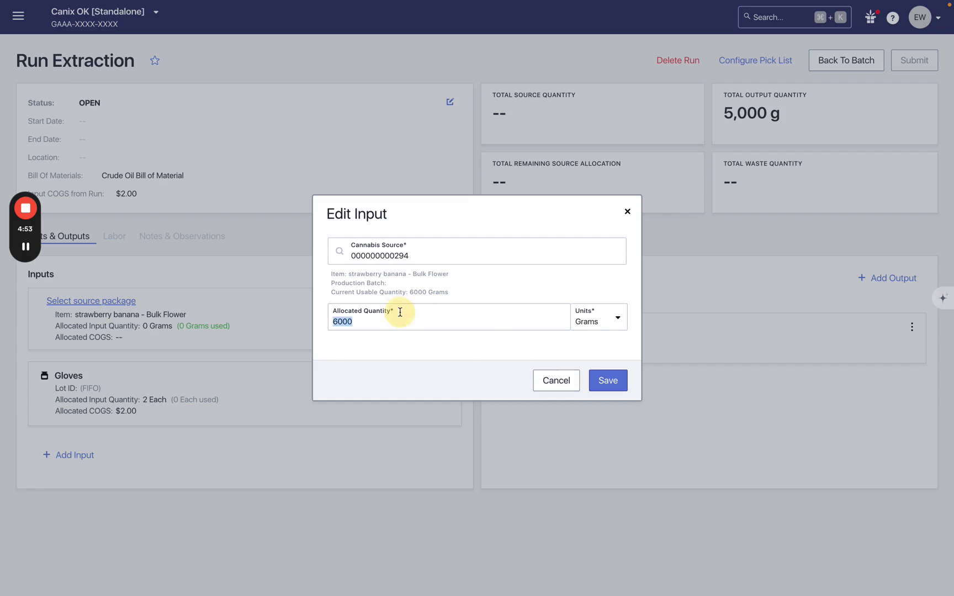
pyautogui.click(401, 322)
pyautogui.doubleClick(402, 322)
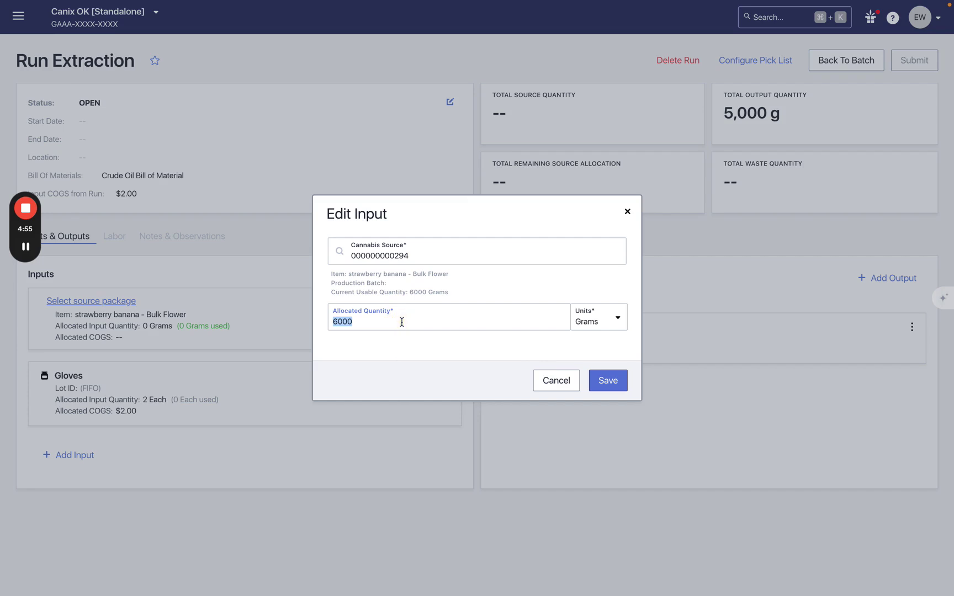
pyautogui.write('5000')
pyautogui.click(615, 381)
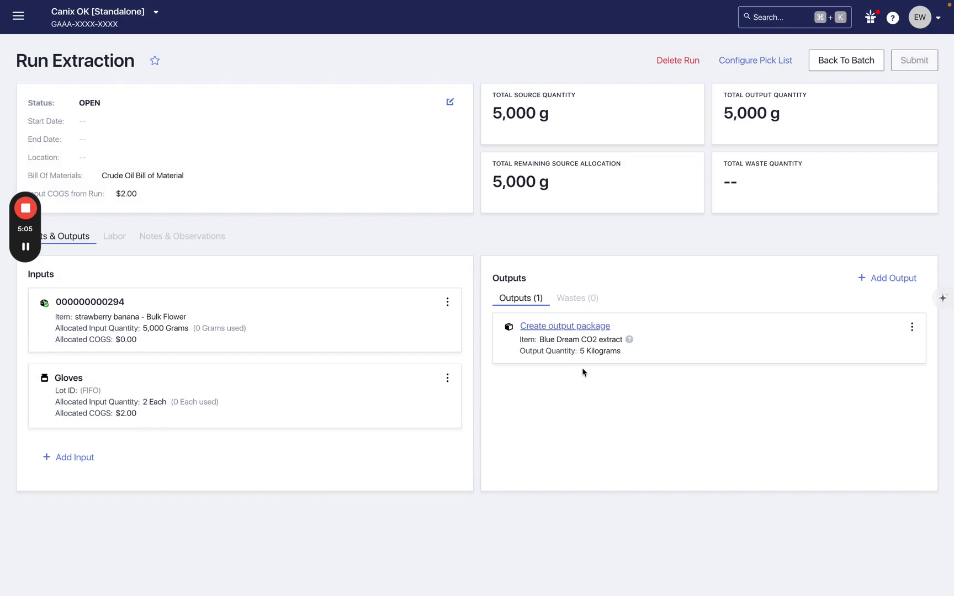
# Create a regular output for Blue Dream CO2 extract with 3 packages of 1 kilogram each, located in Barn
pyautogui.click(550, 326)
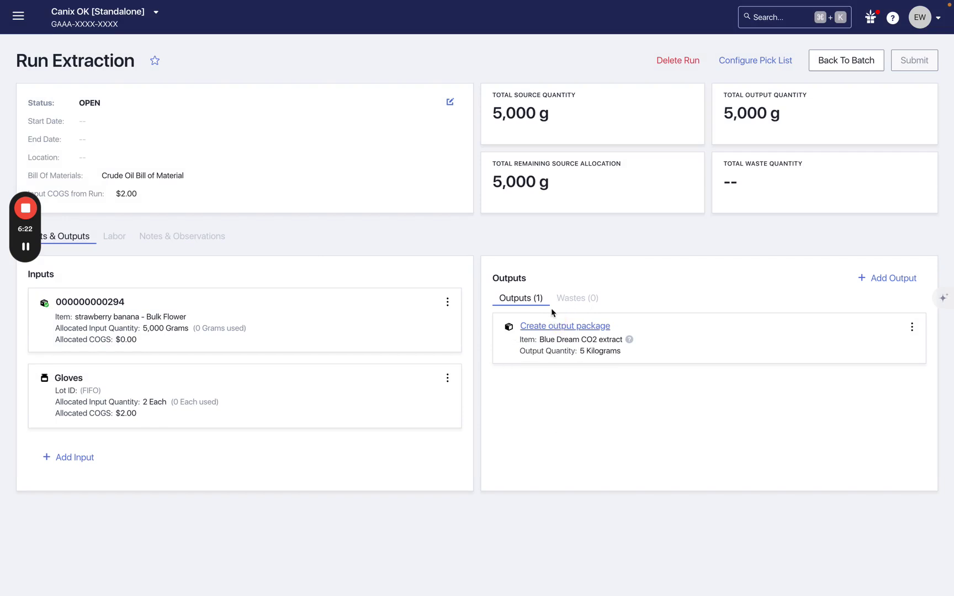
pyautogui.click(549, 328)
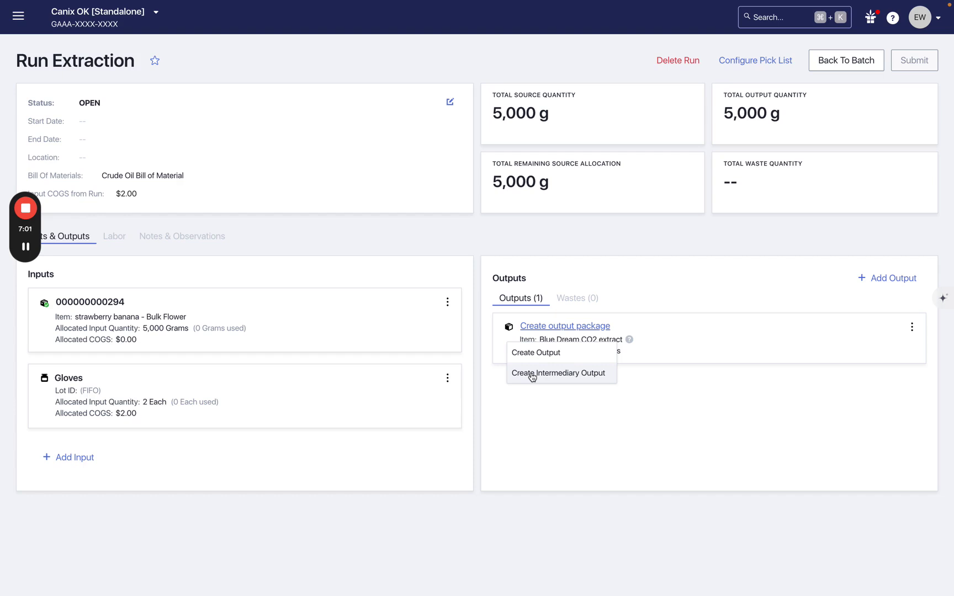
pyautogui.click(534, 354)
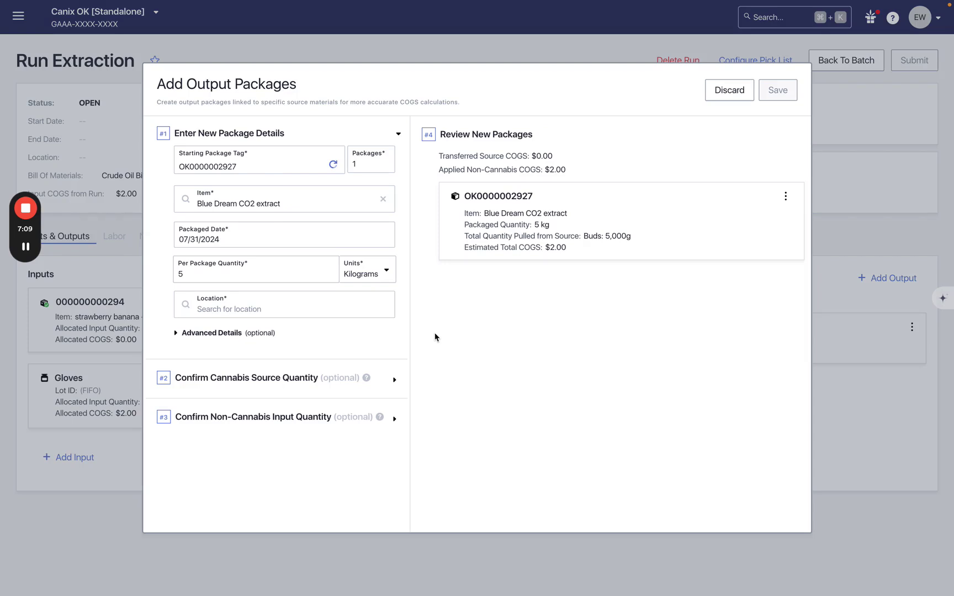
pyautogui.doubleClick(370, 163)
pyautogui.write('3')
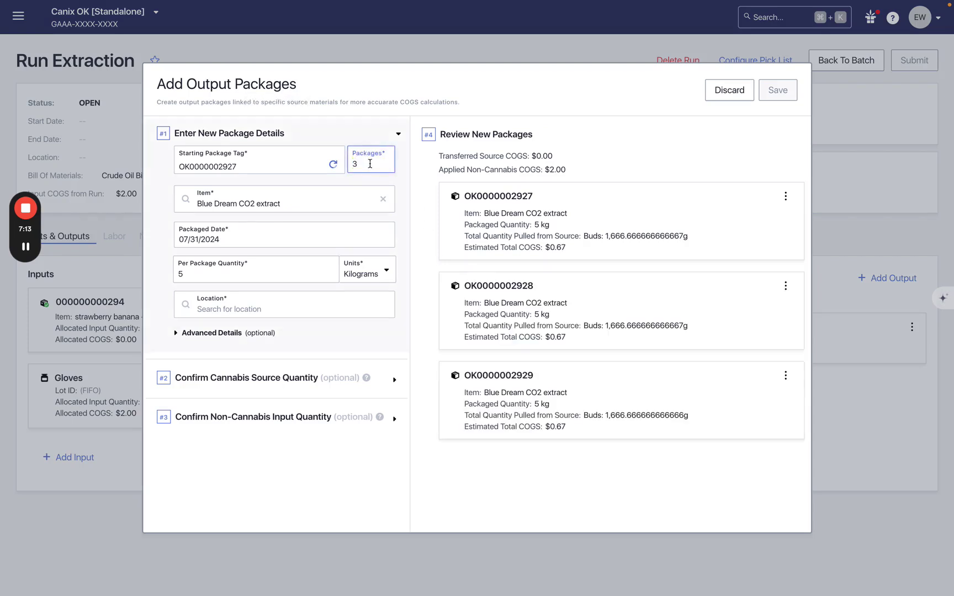
pyautogui.doubleClick(308, 275)
pyautogui.write('1')
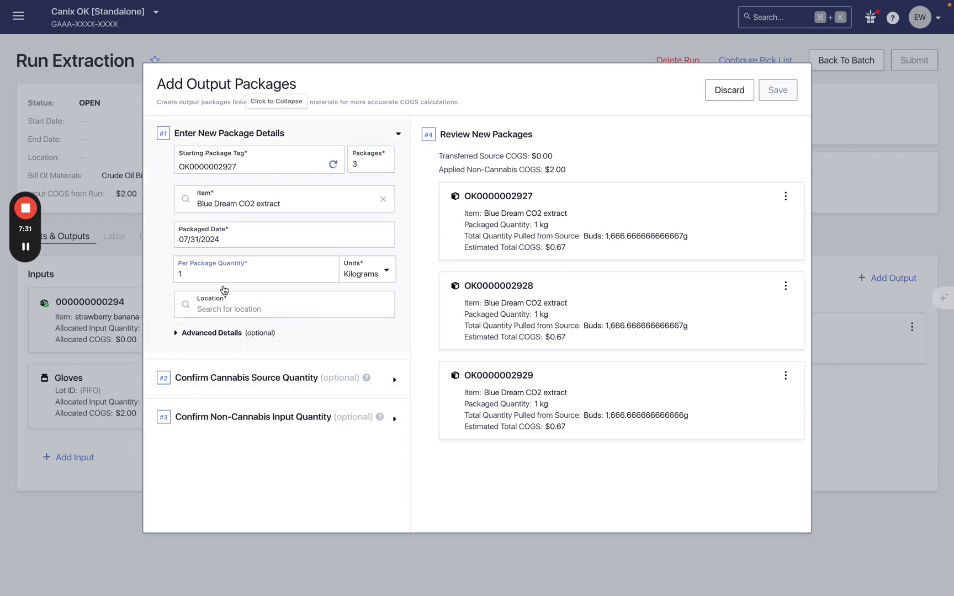
pyautogui.click(221, 309)
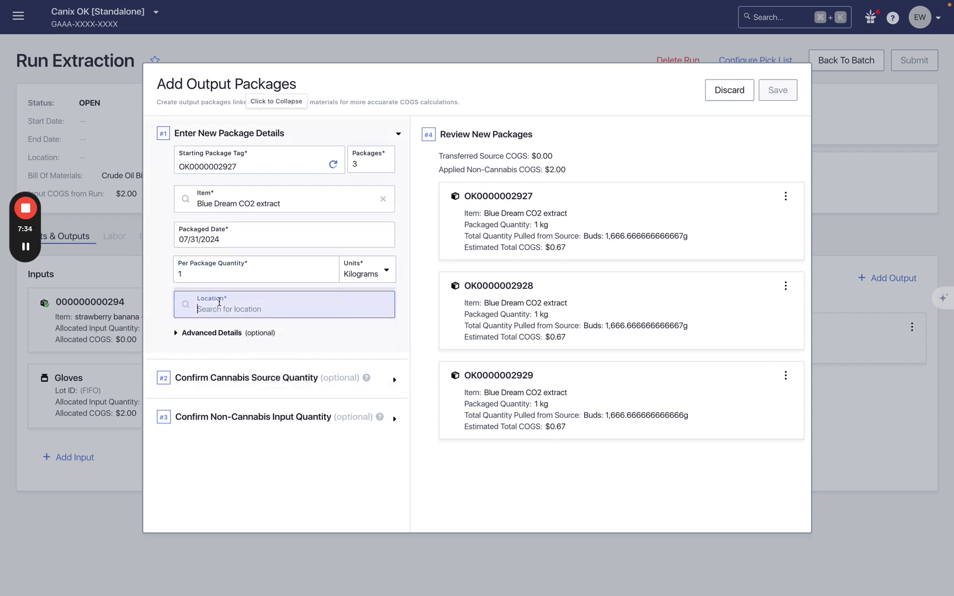
pyautogui.click(229, 200)
pyautogui.click(210, 333)
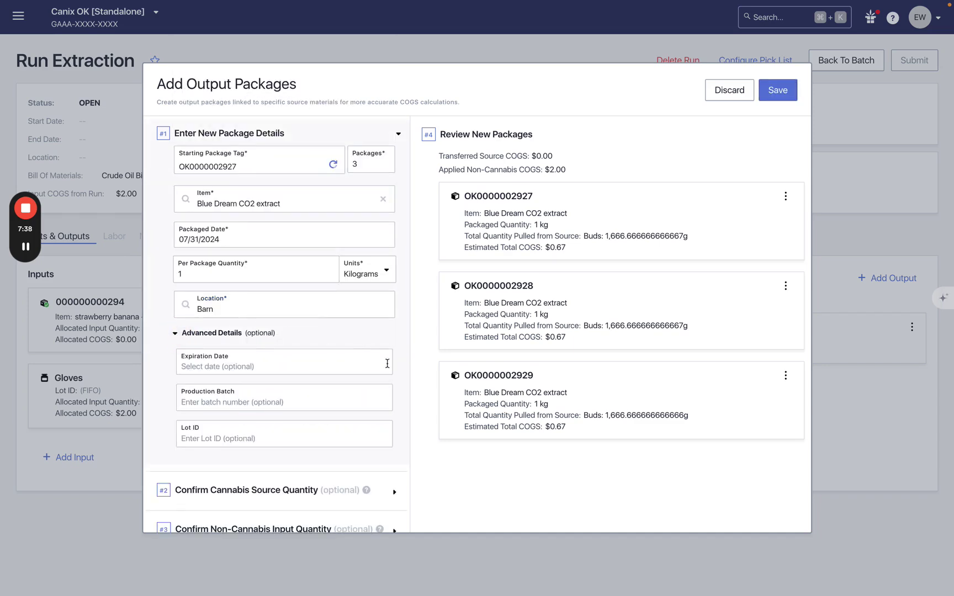
pyautogui.scroll(-1, 385, 363)
pyautogui.click(538, 248)
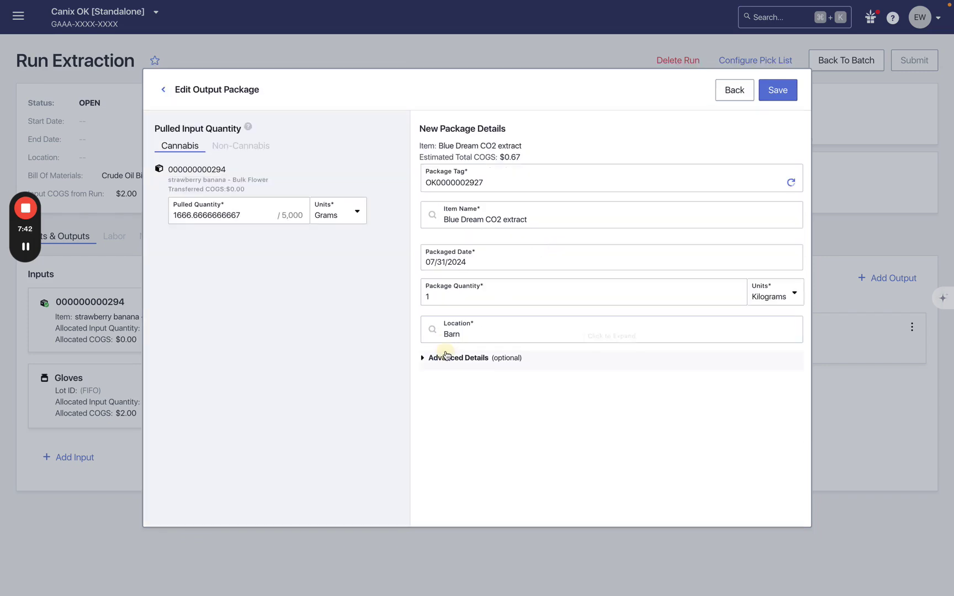
pyautogui.click(447, 356)
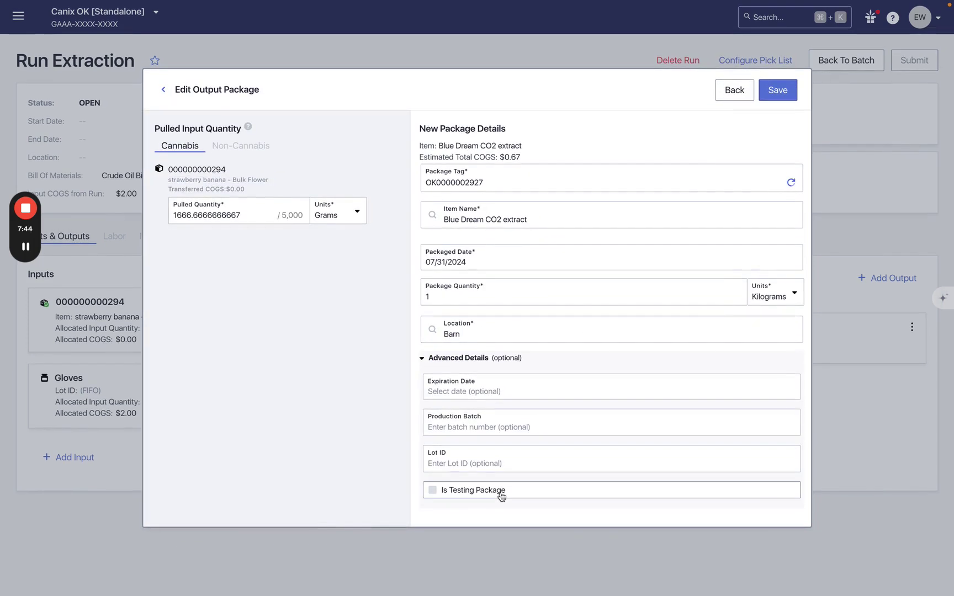
pyautogui.click(501, 491)
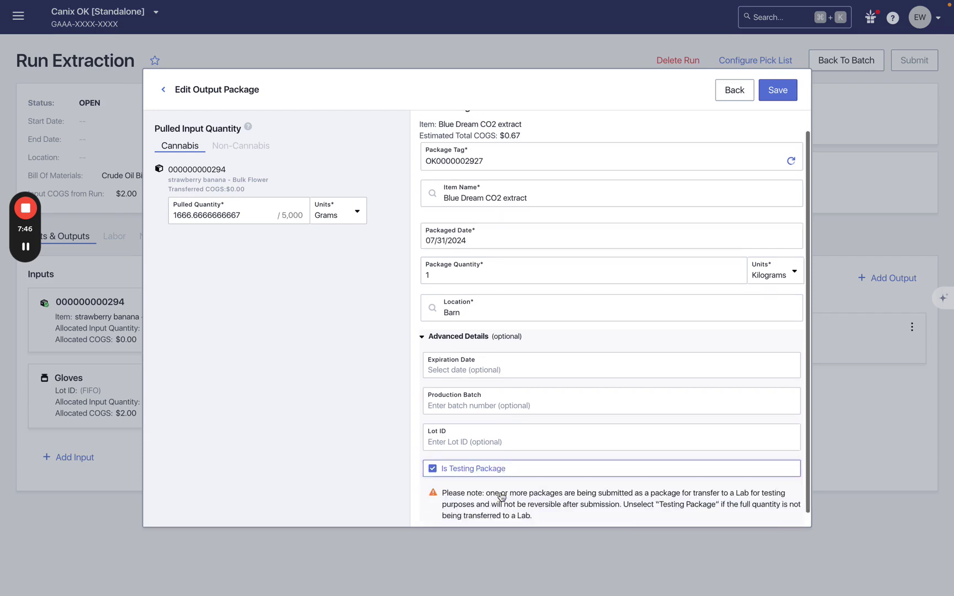
pyautogui.scroll(1, 499, 493)
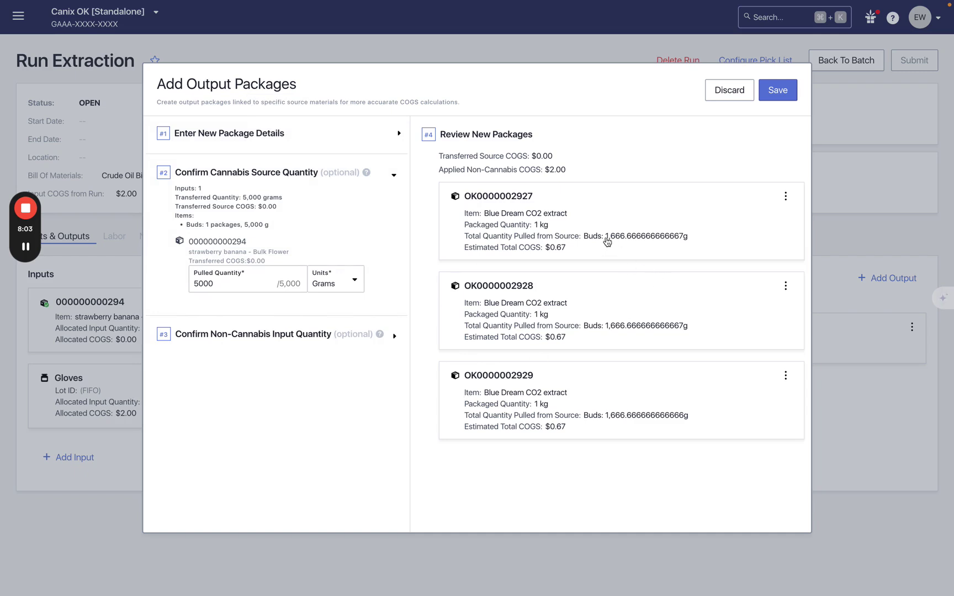
pyautogui.moveTo(605, 237); pyautogui.dragTo(681, 241)
pyautogui.click(682, 241)
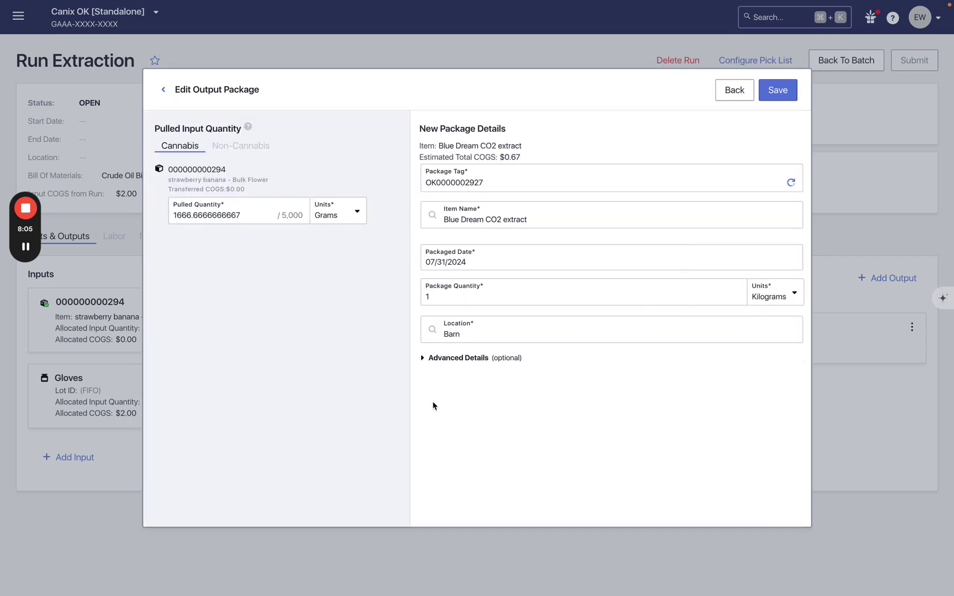
pyautogui.click(164, 90)
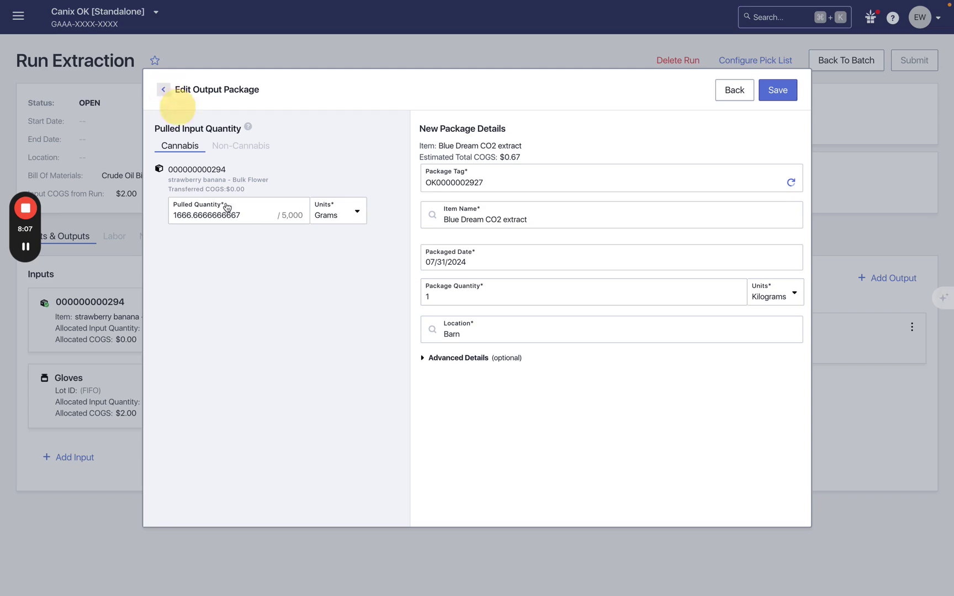
pyautogui.click(260, 407)
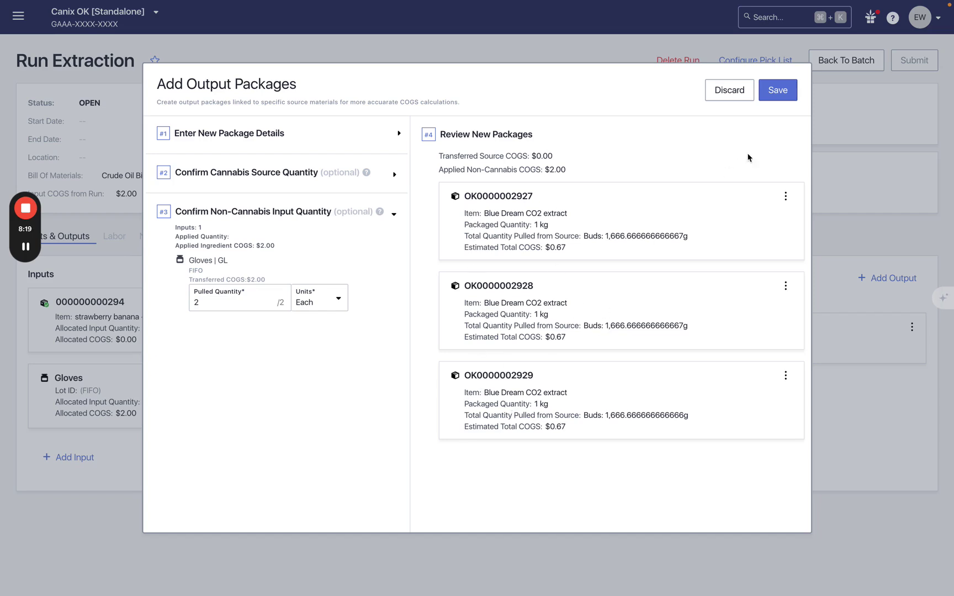
pyautogui.click(776, 90)
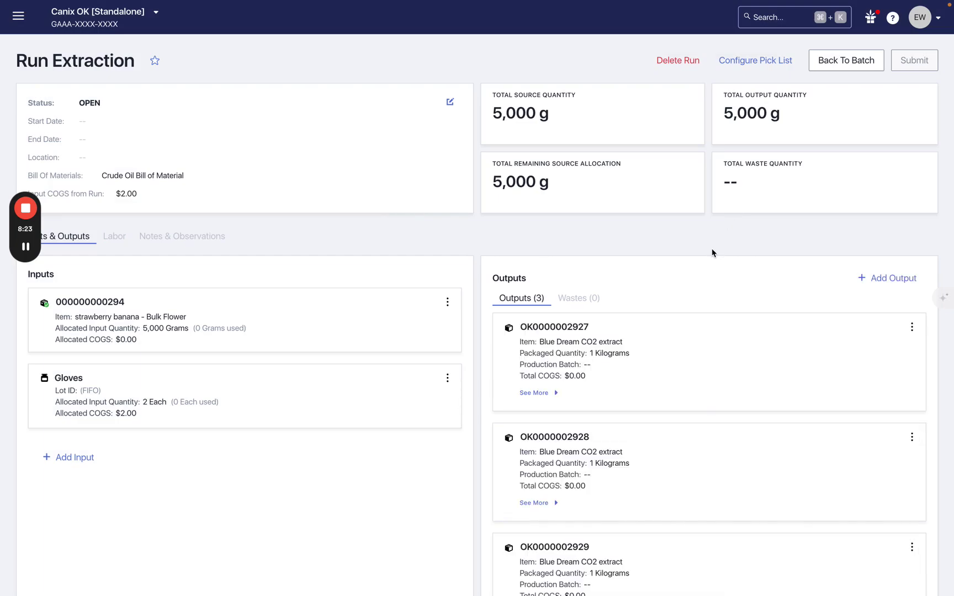
pyautogui.scroll(-2, 714, 251)
pyautogui.click(557, 356)
pyautogui.scroll(-3, 602, 358)
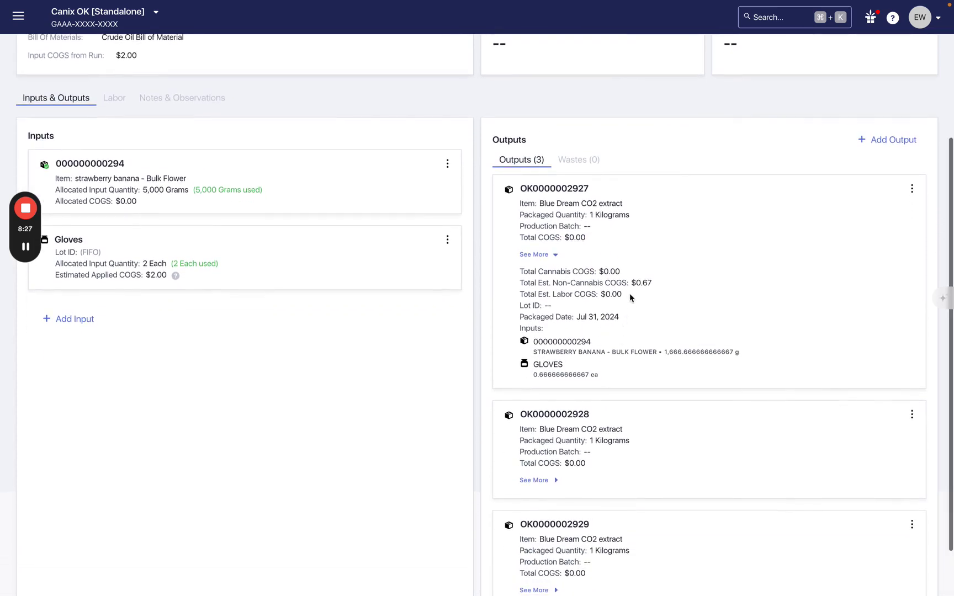
pyautogui.moveTo(622, 283); pyautogui.dragTo(658, 285)
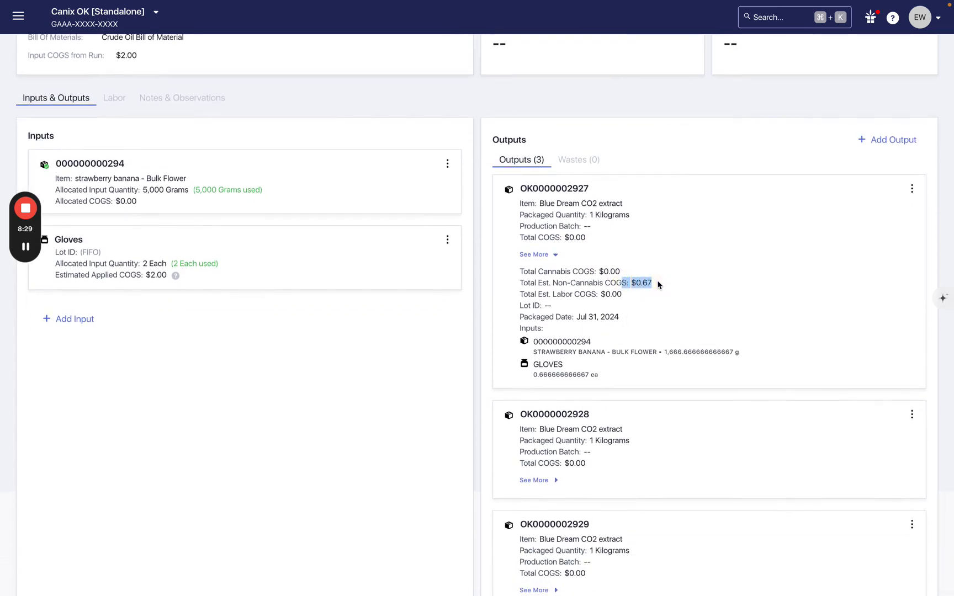
pyautogui.click(287, 379)
pyautogui.moveTo(624, 271); pyautogui.dragTo(569, 272)
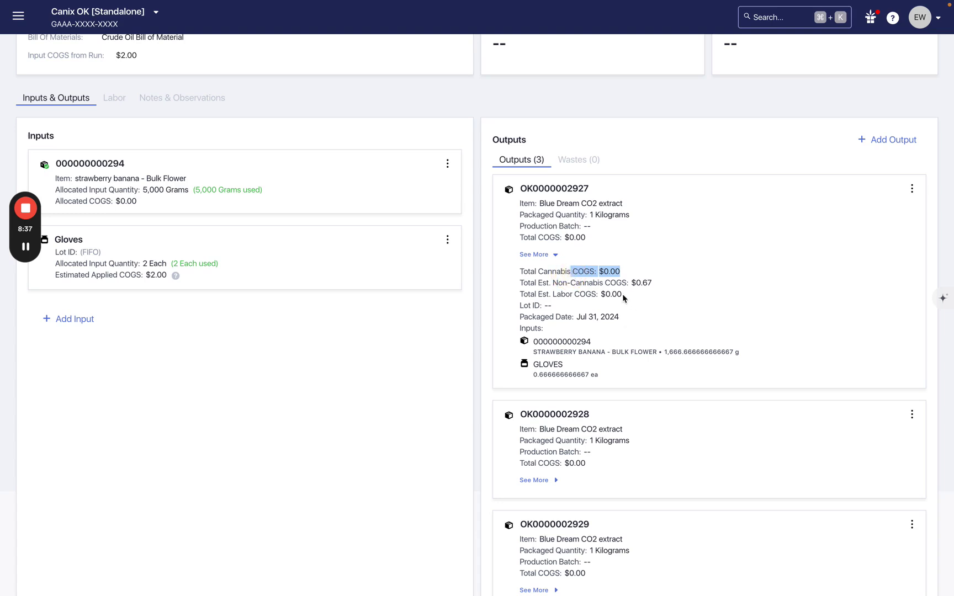
pyautogui.moveTo(622, 295); pyautogui.dragTo(597, 295)
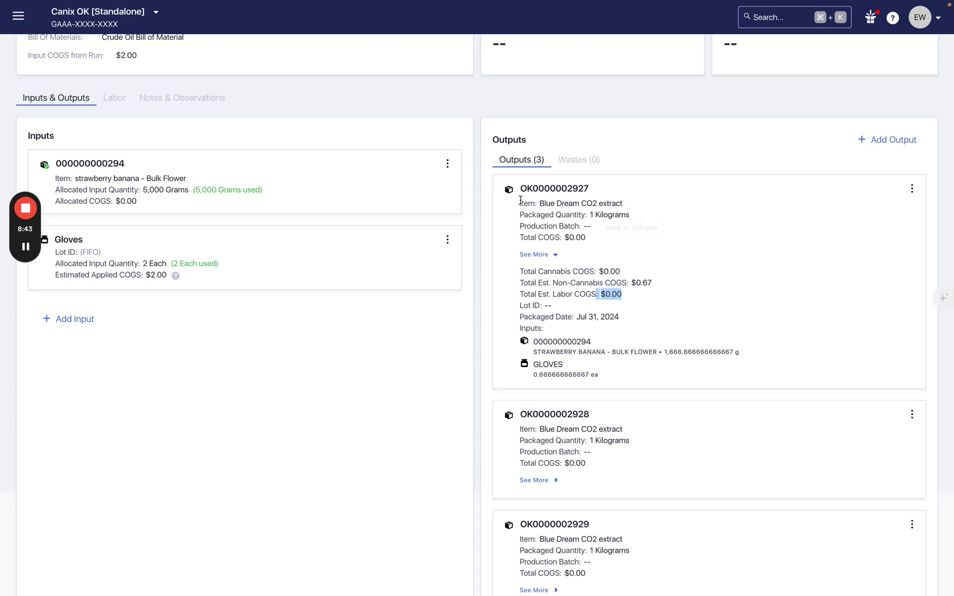
pyautogui.click(536, 255)
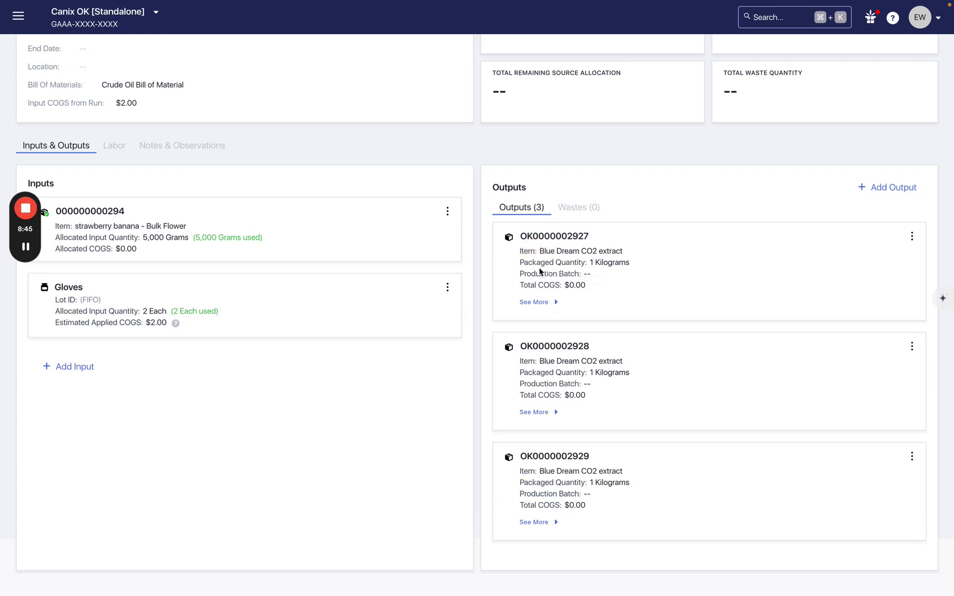
pyautogui.click(912, 237)
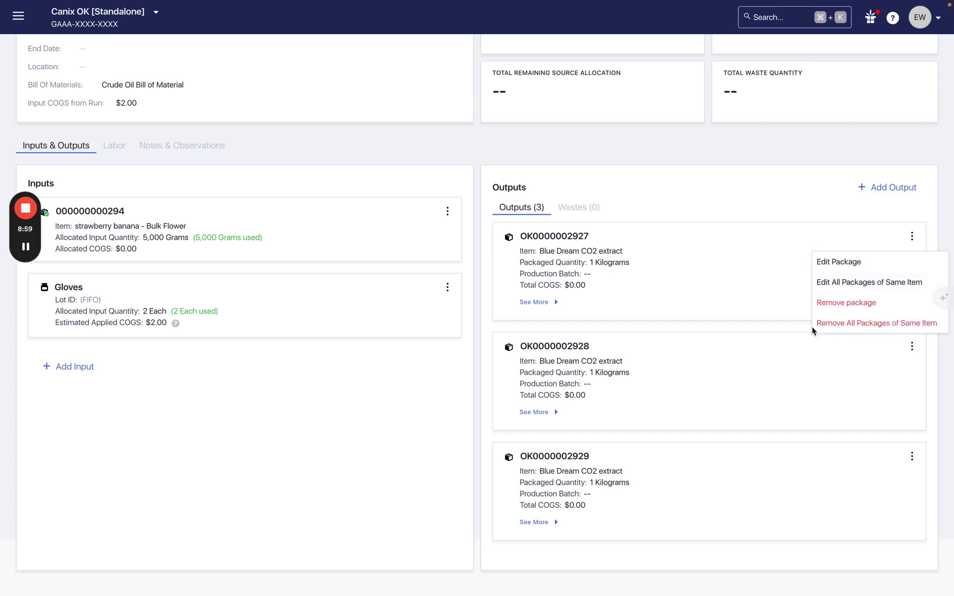
pyautogui.click(703, 188)
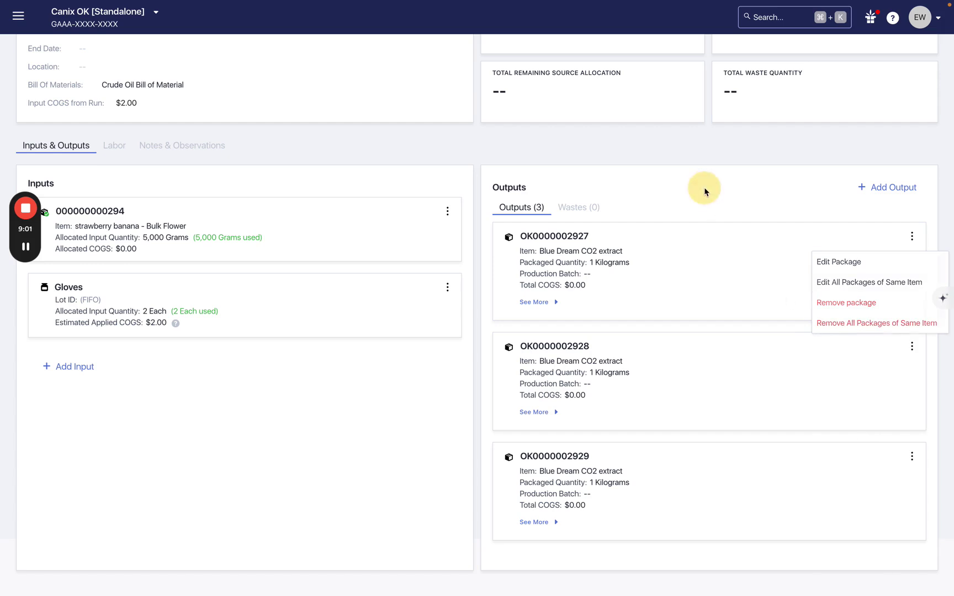
# View the new waste entry form and its waste reason field, and close it without adding waste
pyautogui.click(896, 190)
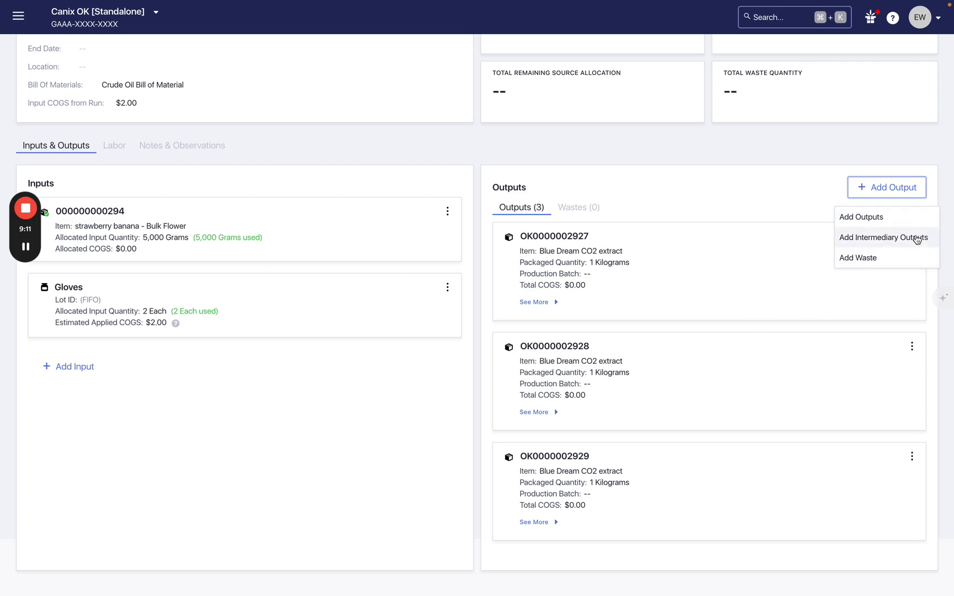
pyautogui.click(895, 259)
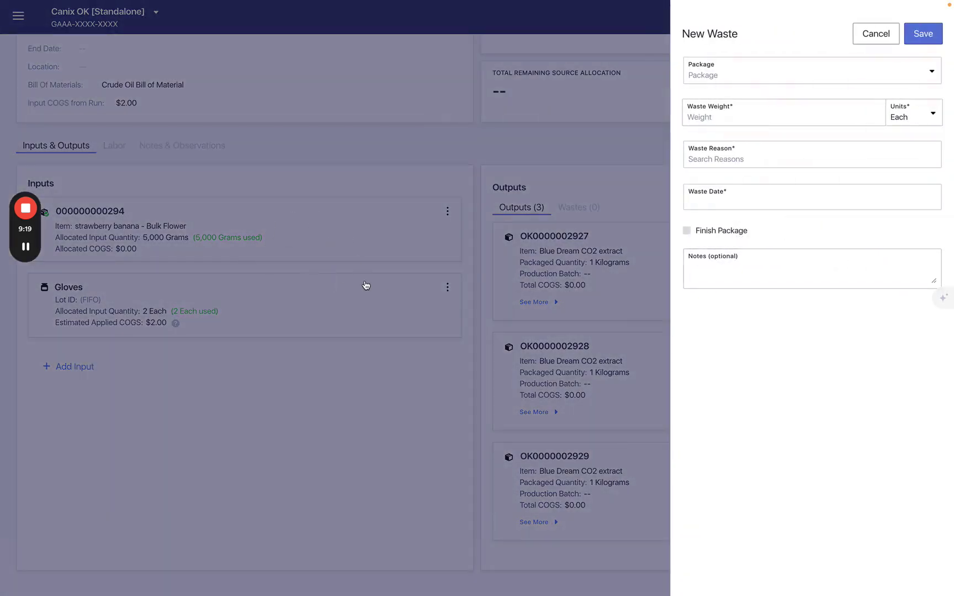
pyautogui.click(728, 159)
pyautogui.click(736, 566)
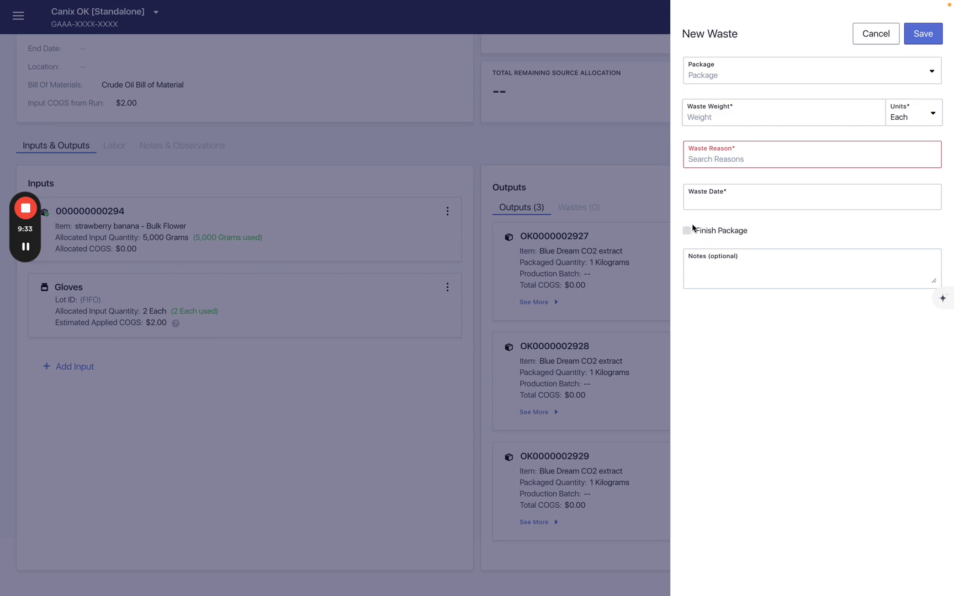
pyautogui.click(875, 33)
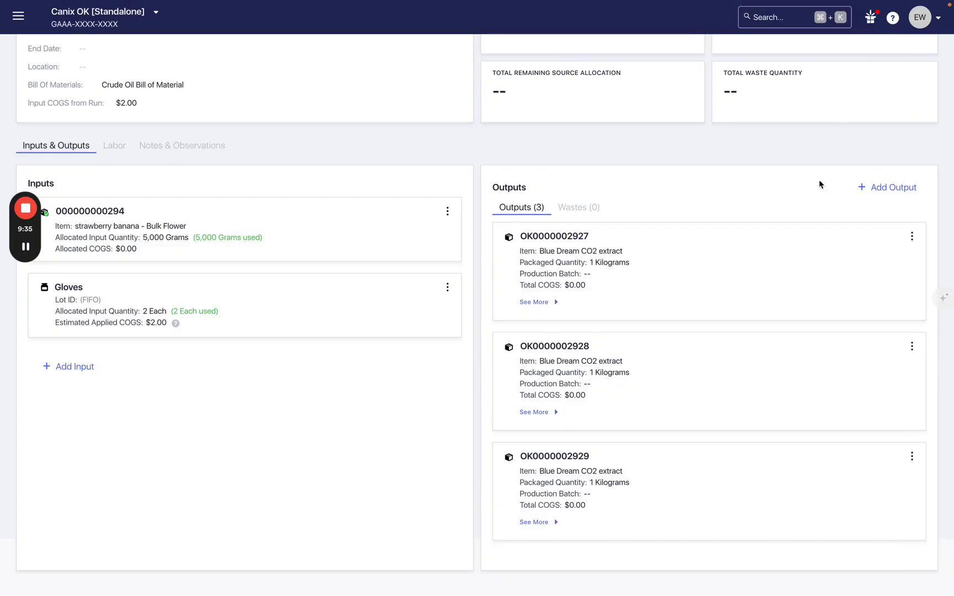
# Add a labor entry to the Extraction run with the employee's name and 3 hours worked, checking its hourly rate and total COGS
pyautogui.scroll(2, 533, 172)
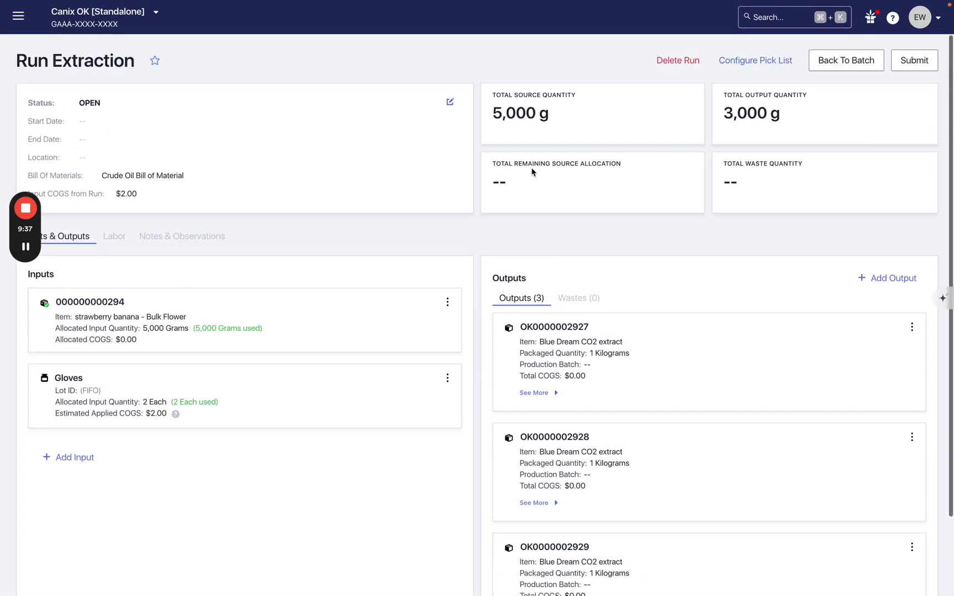
pyautogui.click(114, 237)
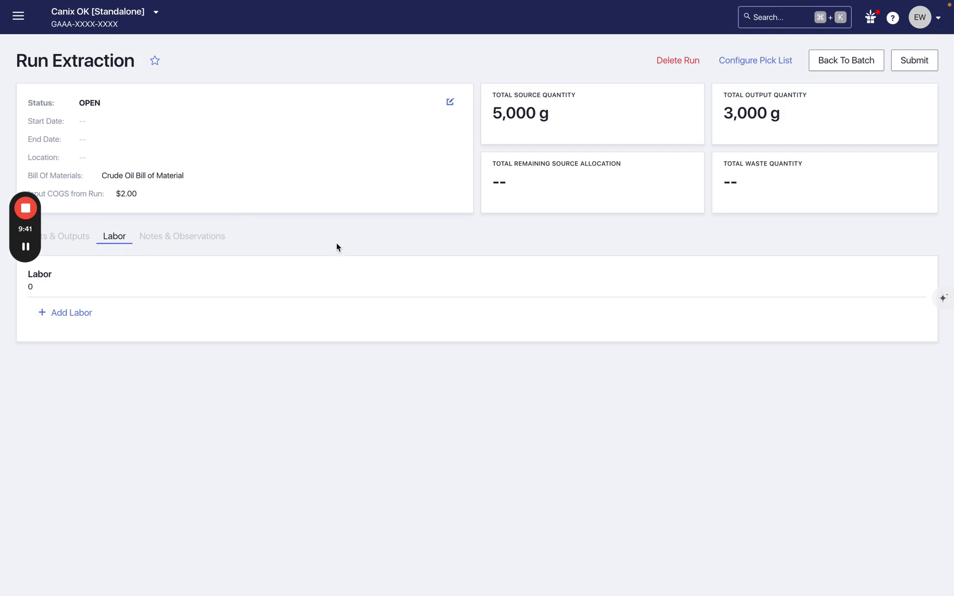
pyautogui.click(45, 317)
pyautogui.click(703, 77)
pyautogui.write('emily')
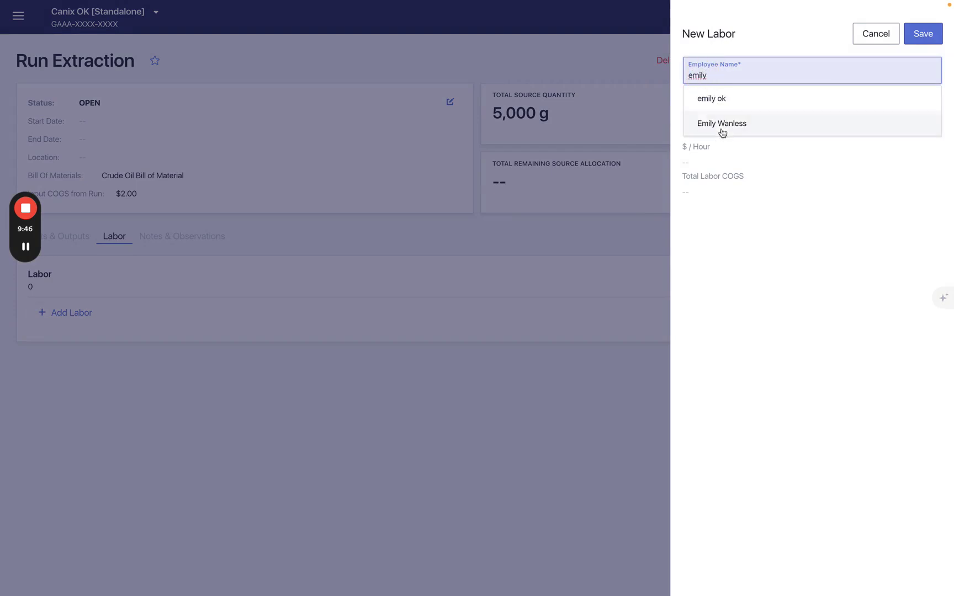
pyautogui.click(719, 123)
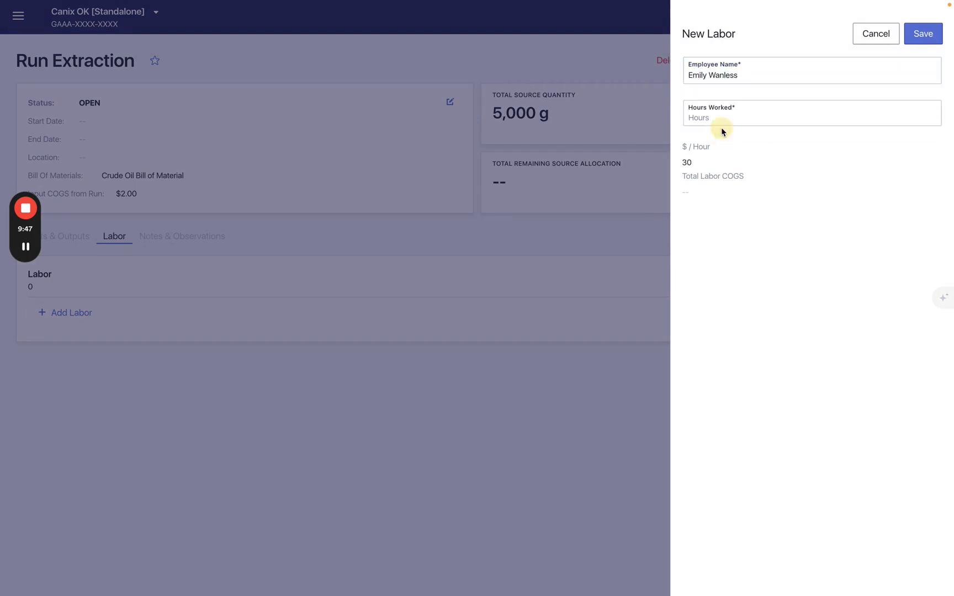
pyautogui.click(719, 118)
pyautogui.write('3')
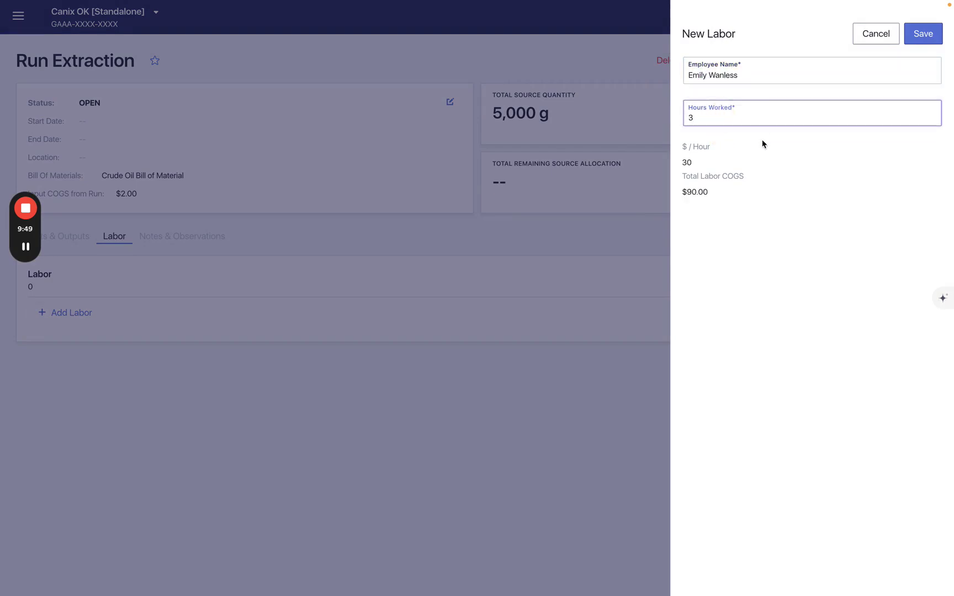
pyautogui.moveTo(681, 161); pyautogui.dragTo(708, 161)
pyautogui.click(709, 189)
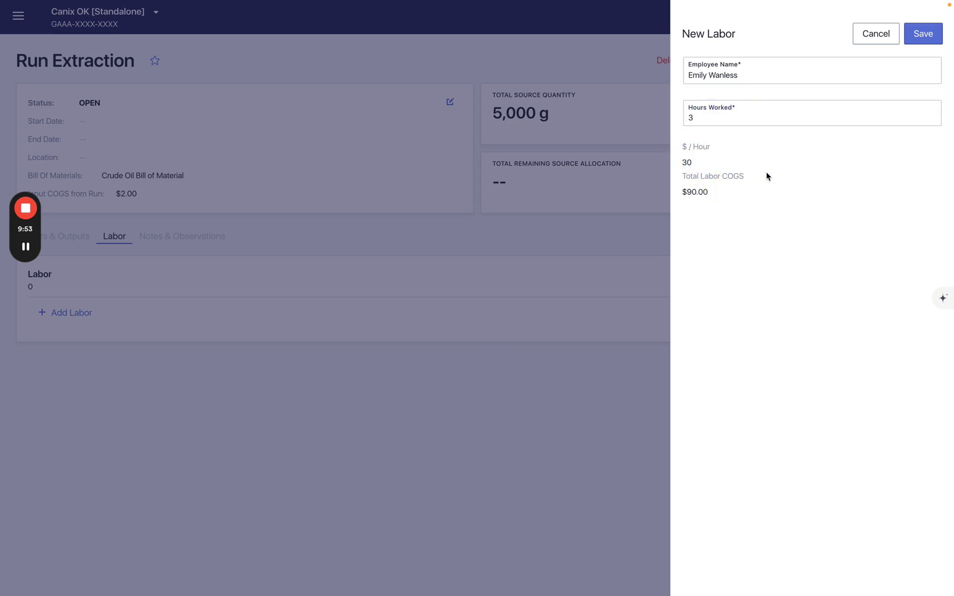
pyautogui.click(923, 35)
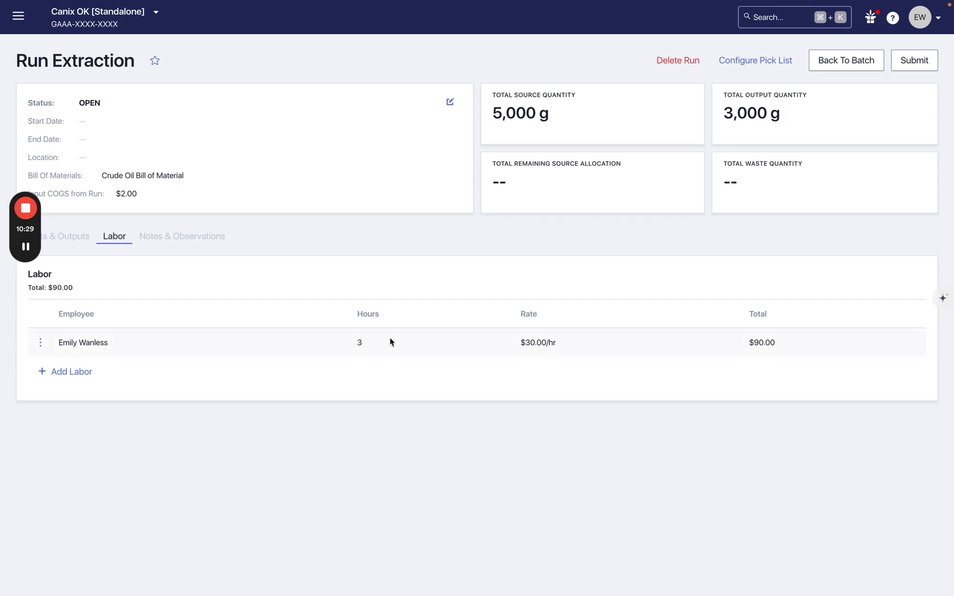
# Add a Custom note to the run with the subject "Free form custom note" and the text "note"
pyautogui.click(176, 245)
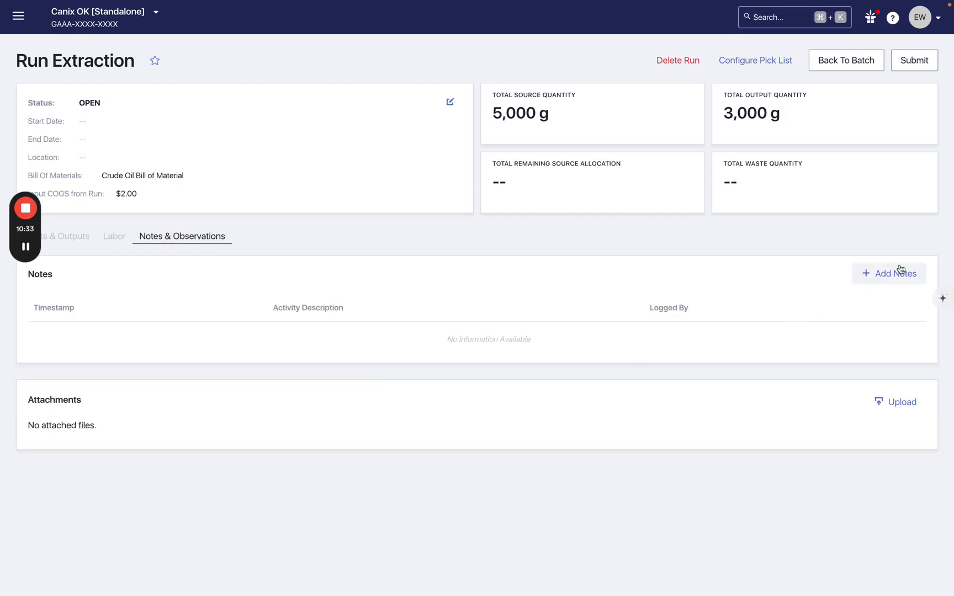
pyautogui.click(899, 271)
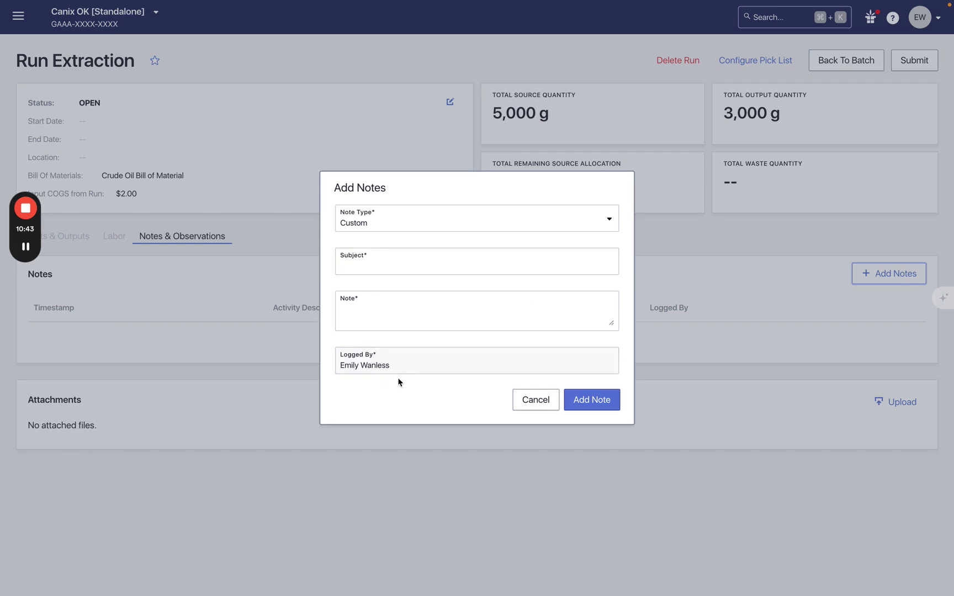
pyautogui.click(411, 222)
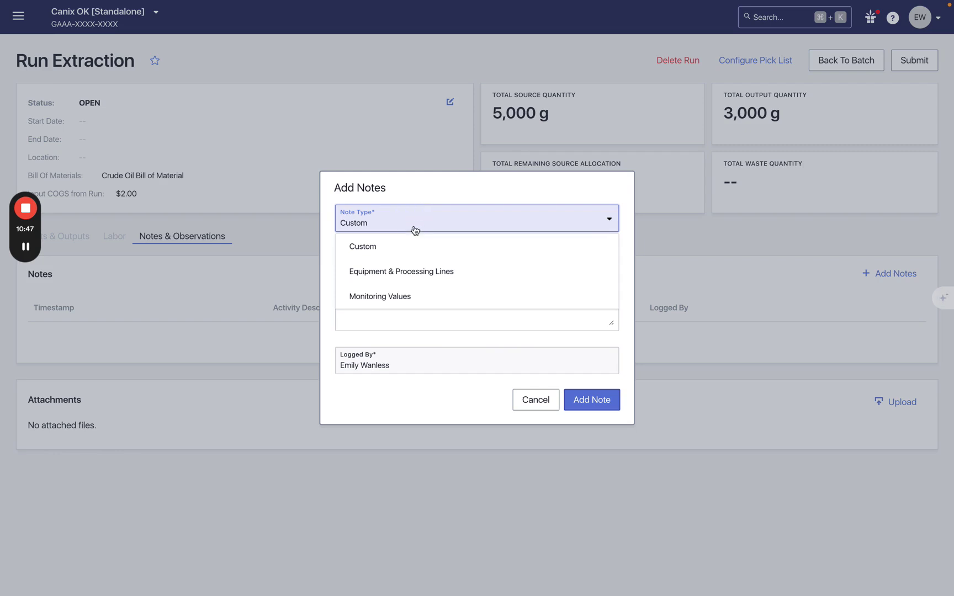
pyautogui.click(429, 193)
pyautogui.click(407, 255)
pyautogui.write('Free form custom note')
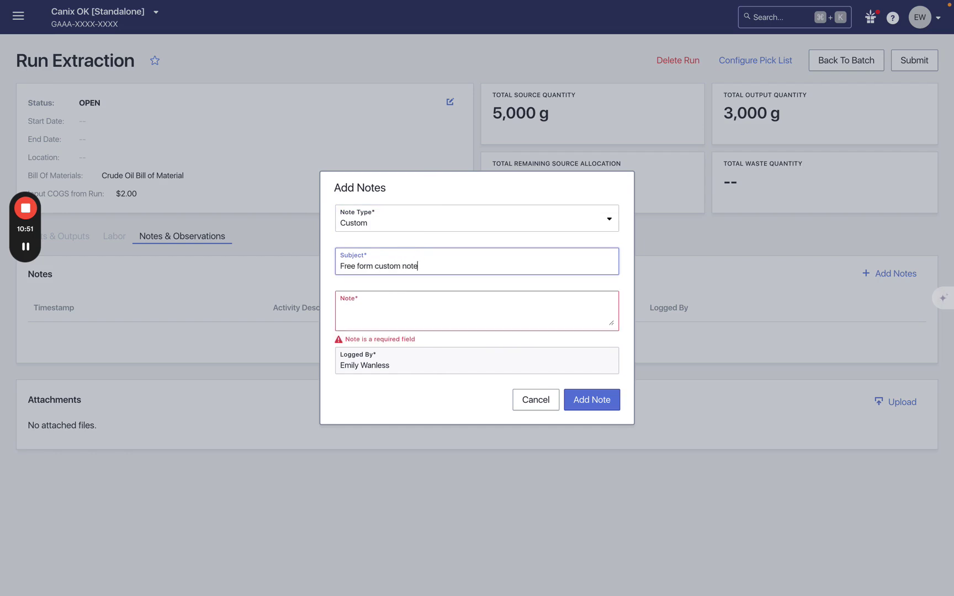
pyautogui.press('Tab')
pyautogui.write('note')
pyautogui.click(578, 393)
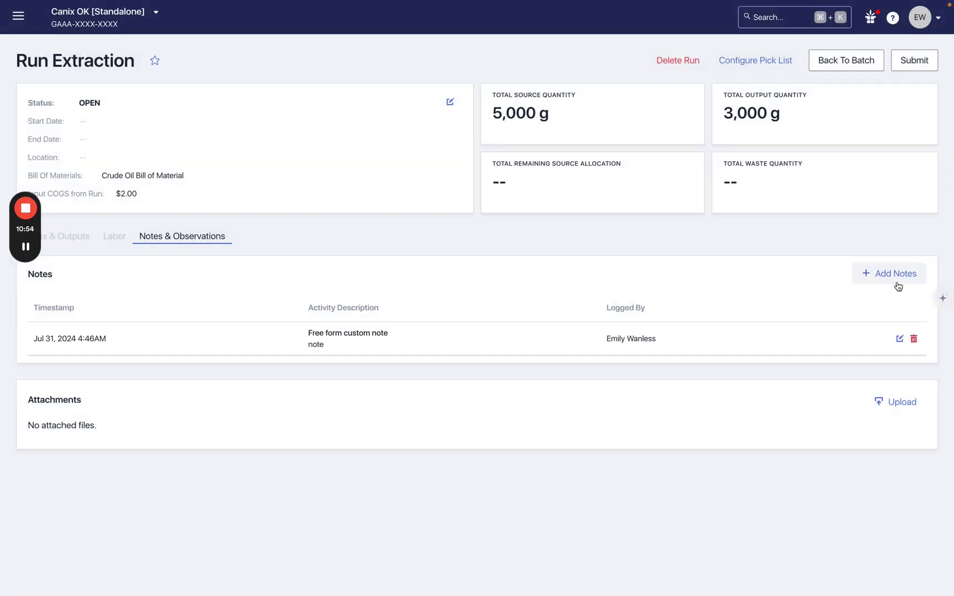
# Start an Equipment & Processing Lines note and create new equipment named Freezer with machine ID F430
pyautogui.click(897, 281)
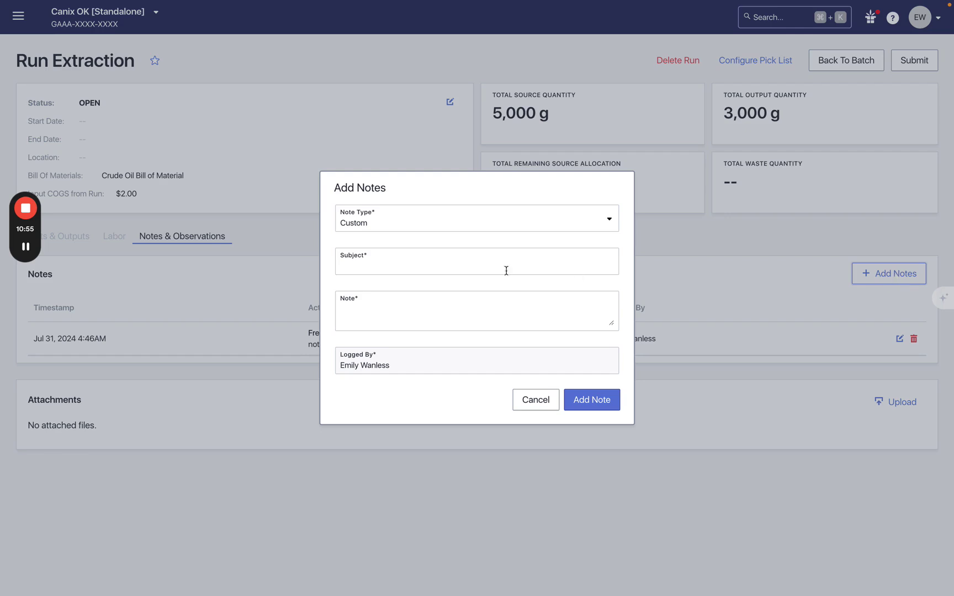
pyautogui.click(433, 221)
pyautogui.click(417, 273)
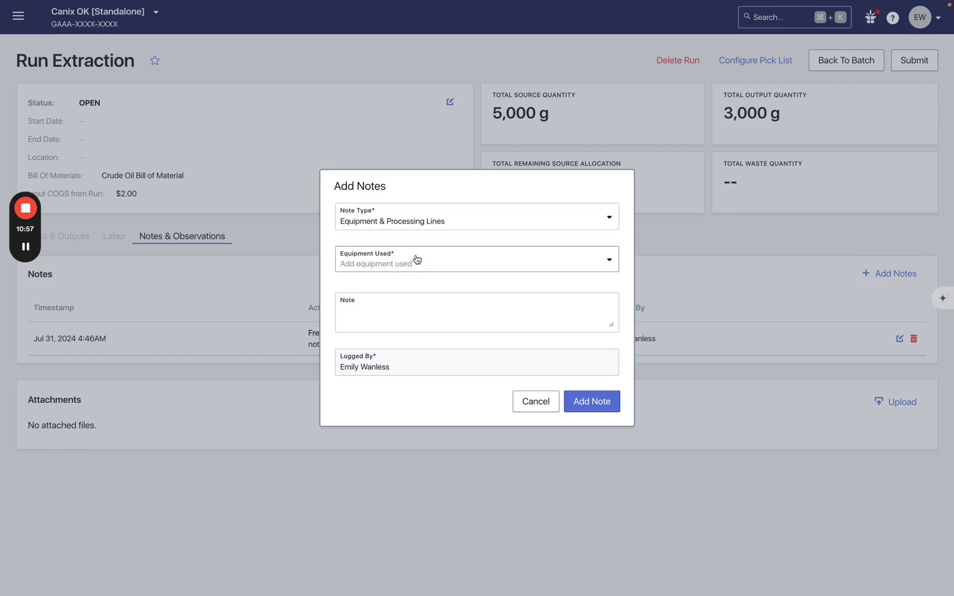
pyautogui.click(415, 259)
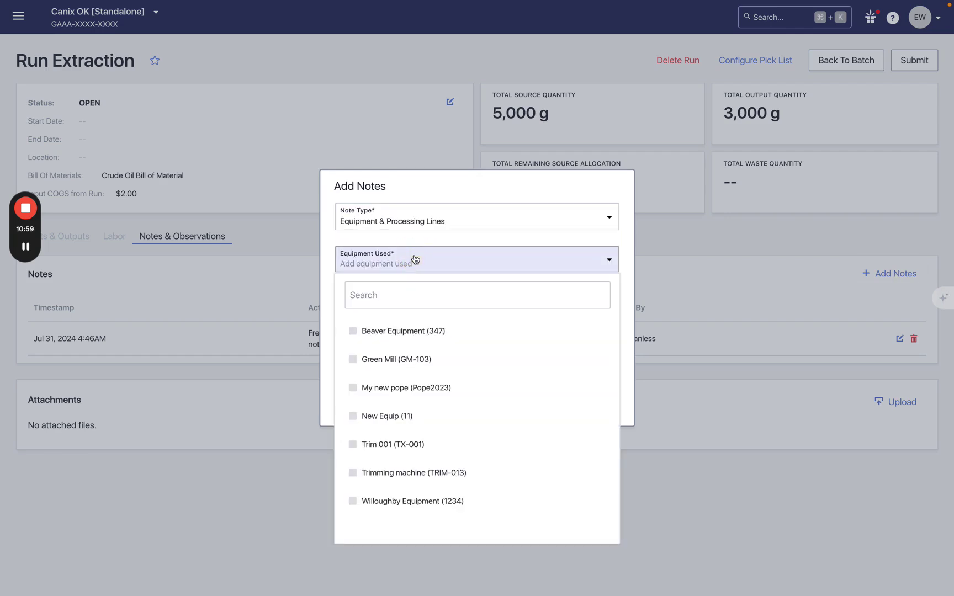
pyautogui.click(411, 293)
pyautogui.write('Freezer')
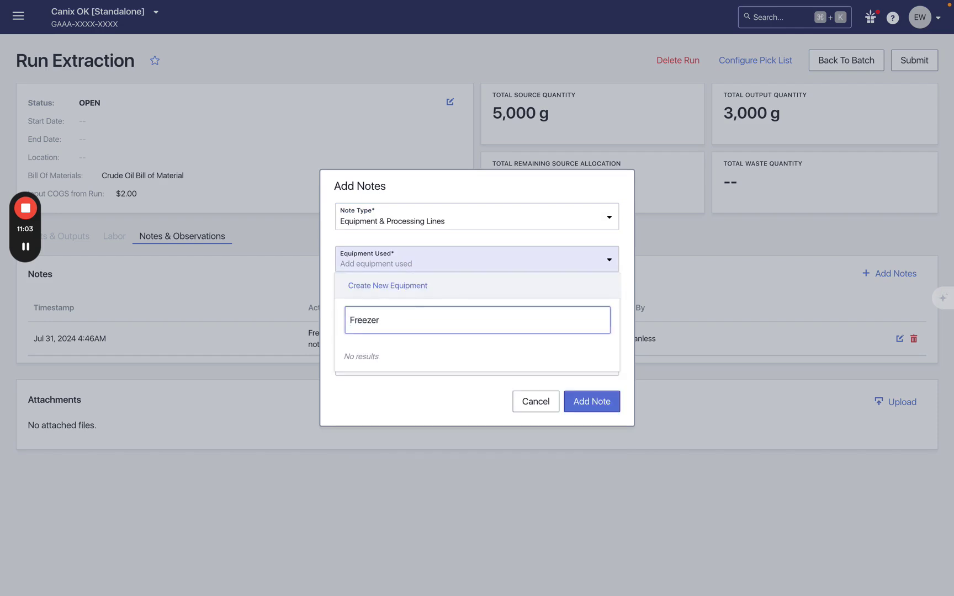
pyautogui.click(407, 286)
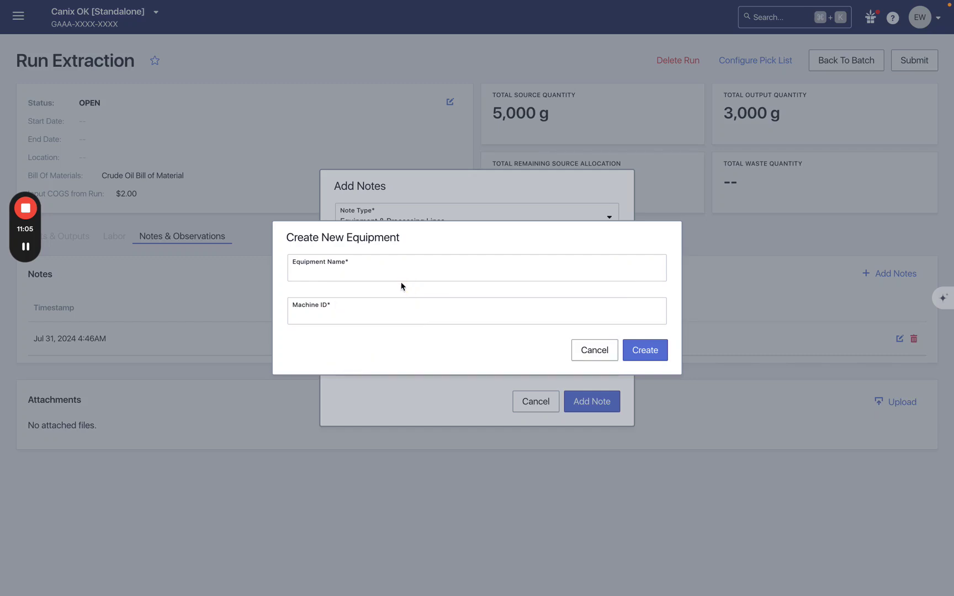
pyautogui.click(398, 272)
pyautogui.write('Freezer')
pyautogui.click(397, 317)
pyautogui.write('F430')
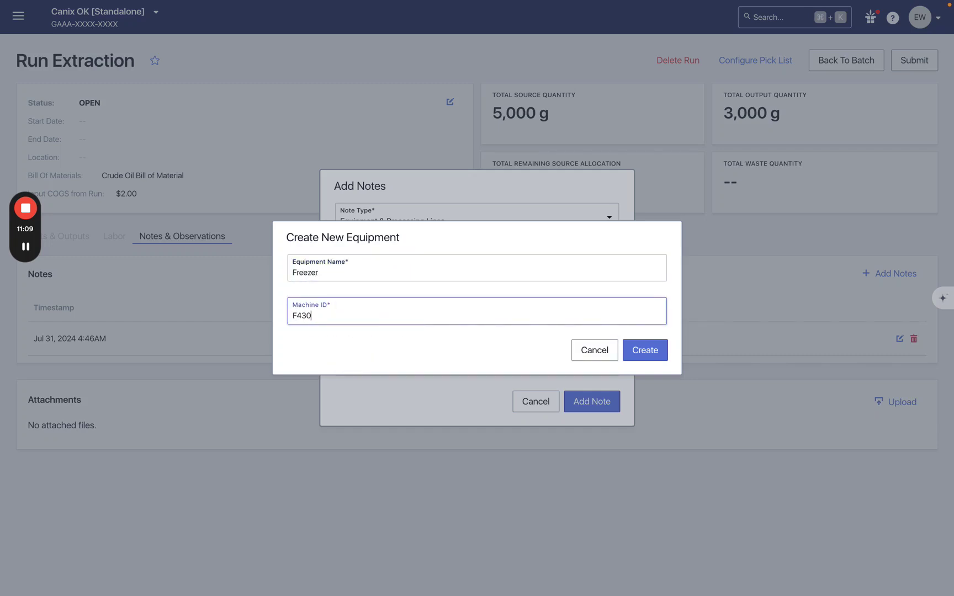
pyautogui.click(654, 354)
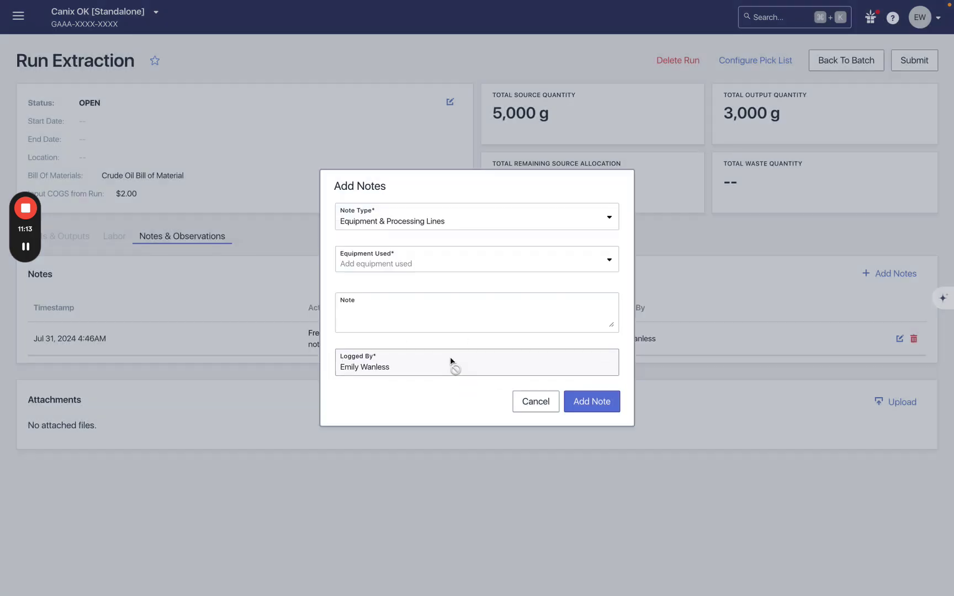
# Select Freezer (F430) as the equipment used, enter "machine notes" as the note text, and add the note
pyautogui.click(415, 264)
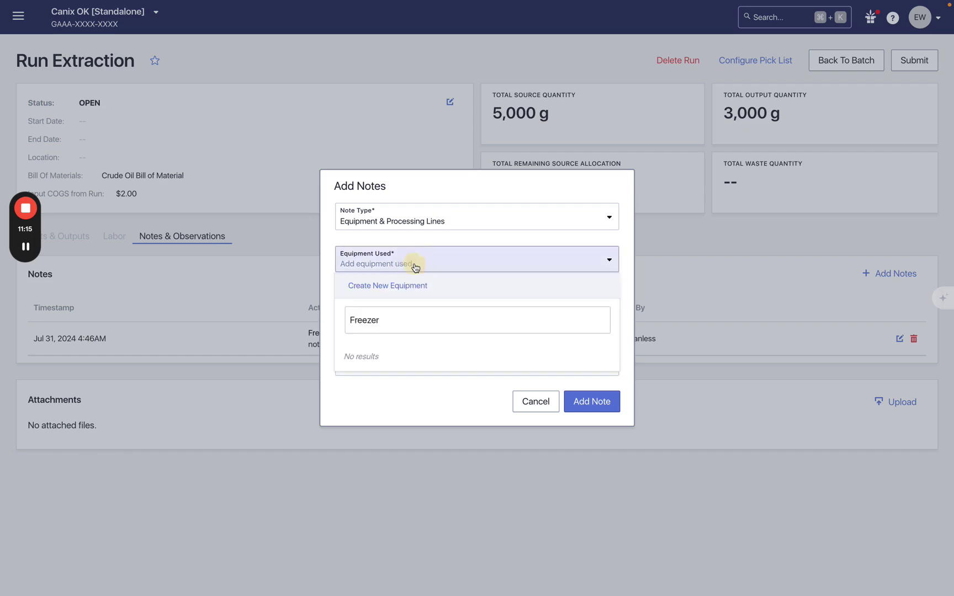
pyautogui.click(391, 359)
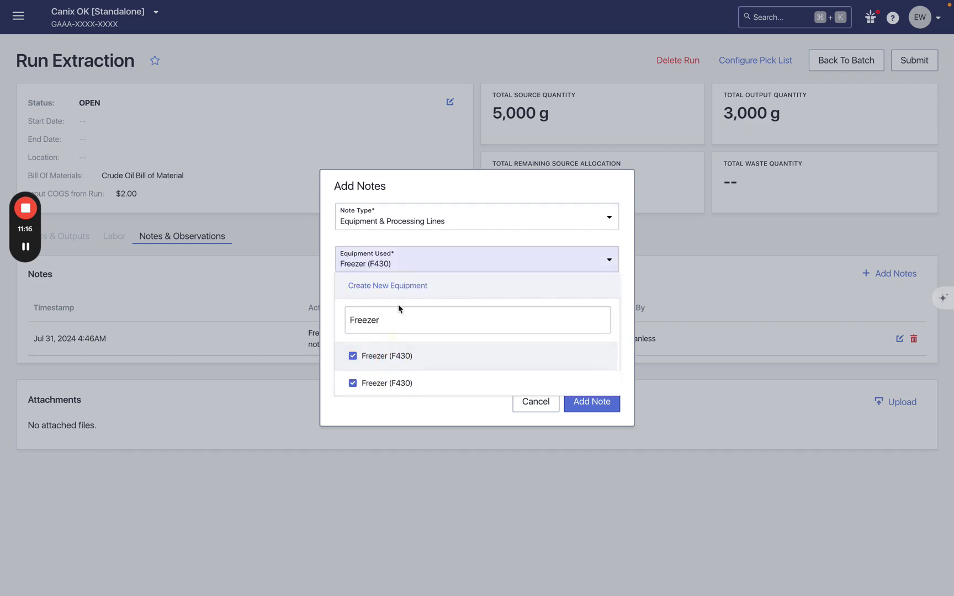
pyautogui.click(439, 409)
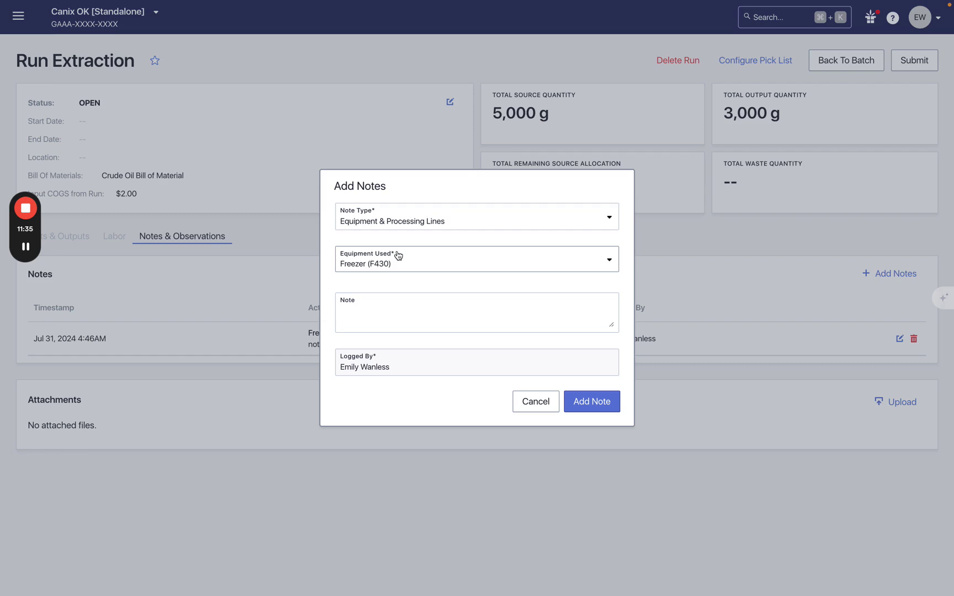
pyautogui.click(386, 315)
pyautogui.write('machine notes')
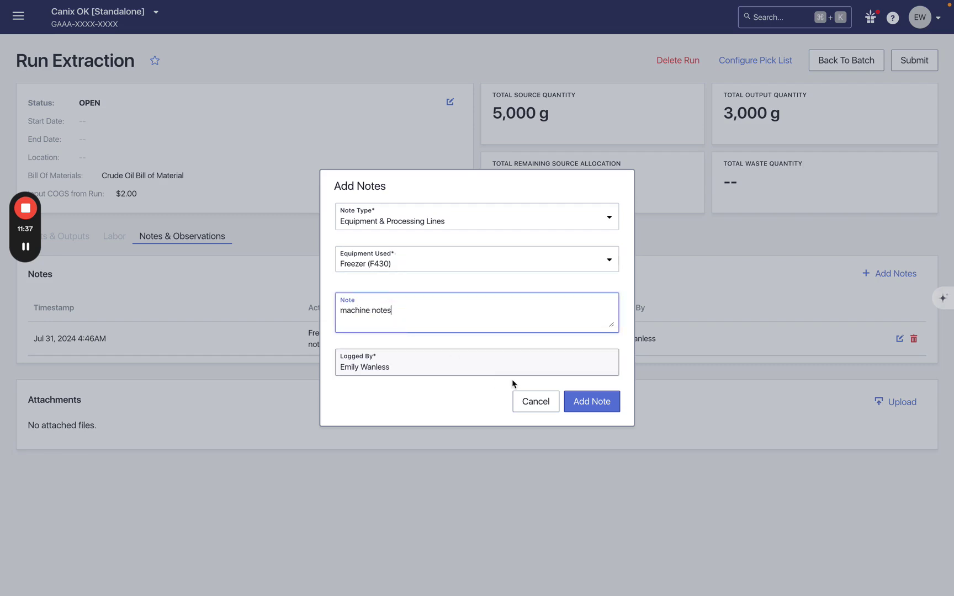
pyautogui.click(589, 402)
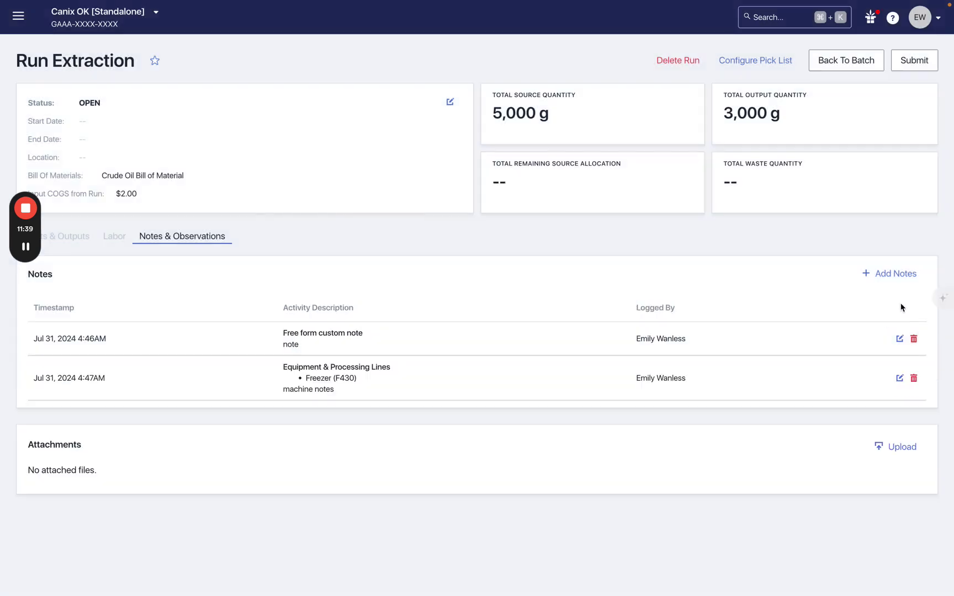
# Add a Monitoring Values note with a temperature of 36 Fahrenheit and the text "temperature notes"
pyautogui.click(889, 274)
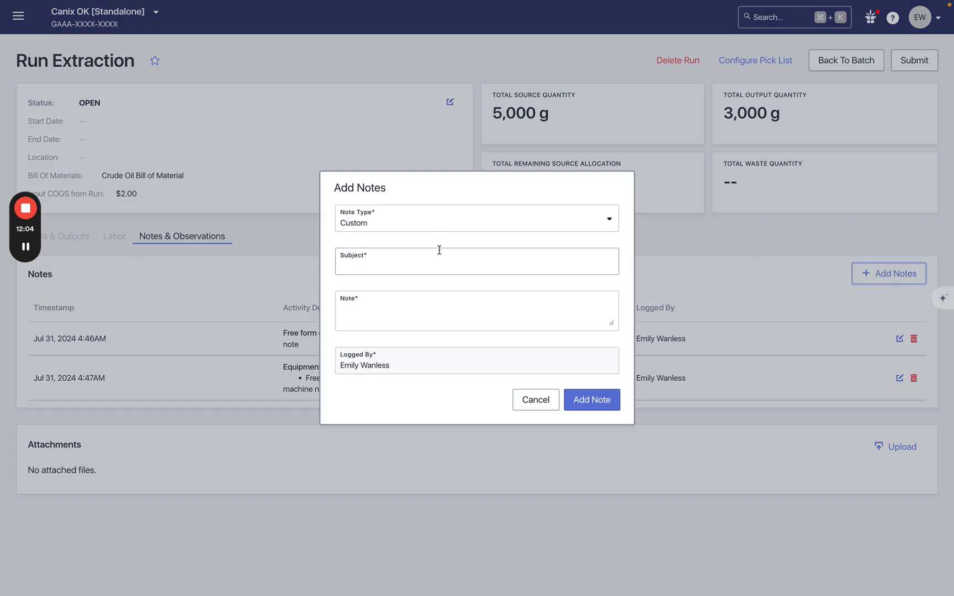
pyautogui.click(437, 221)
pyautogui.click(397, 297)
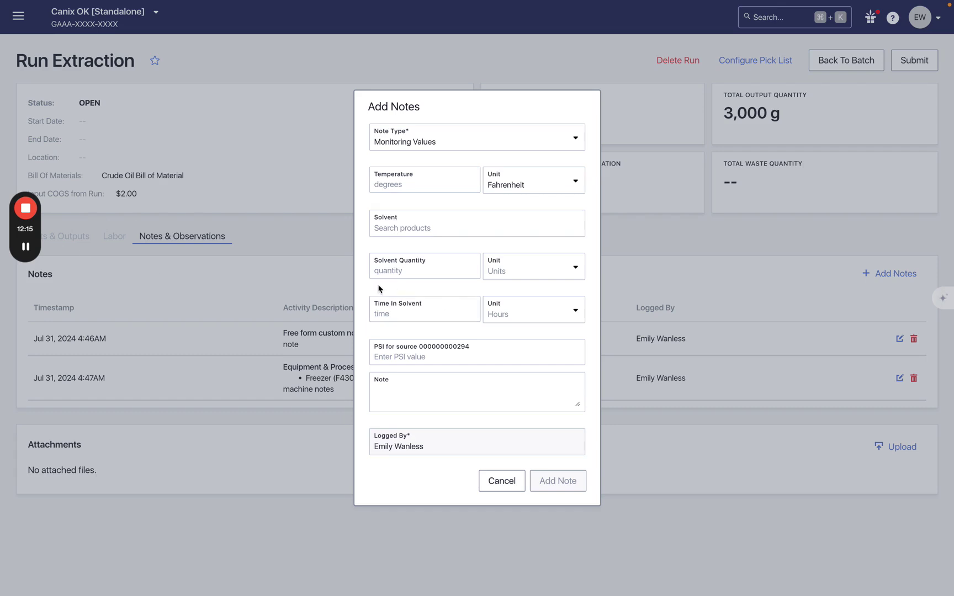
pyautogui.click(419, 398)
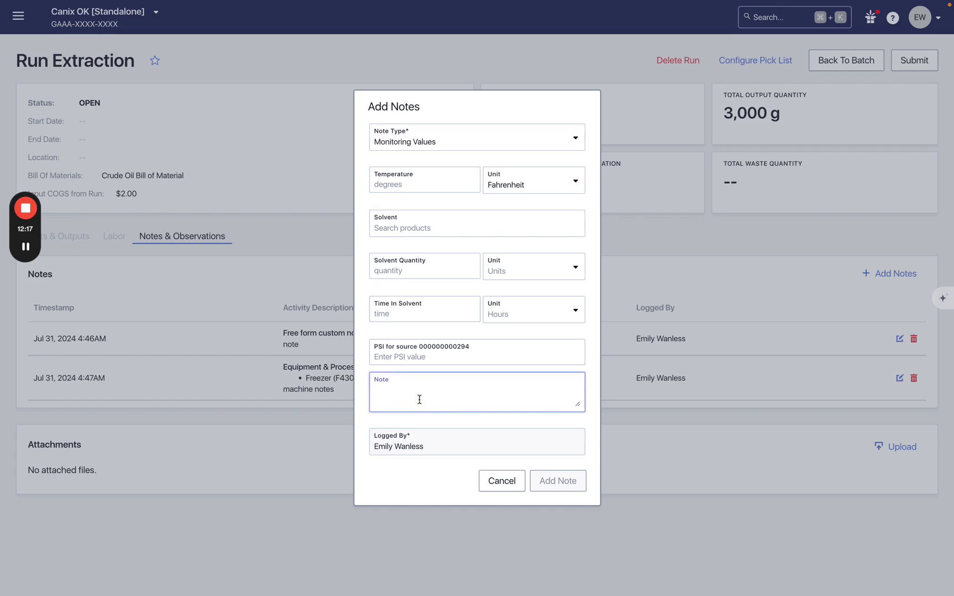
pyautogui.write('temperature notes')
pyautogui.click(405, 188)
pyautogui.write('36')
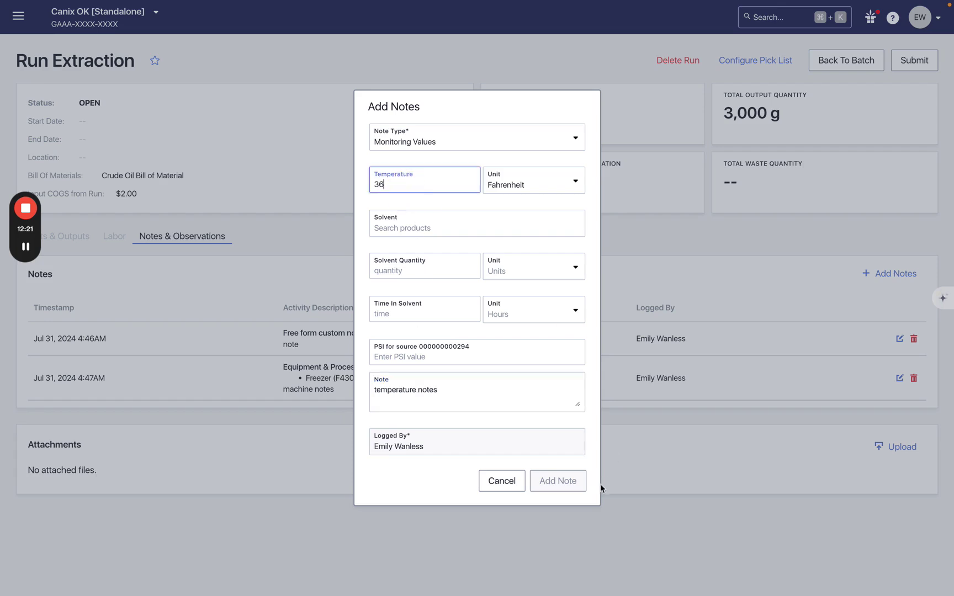
pyautogui.click(548, 491)
pyautogui.click(553, 484)
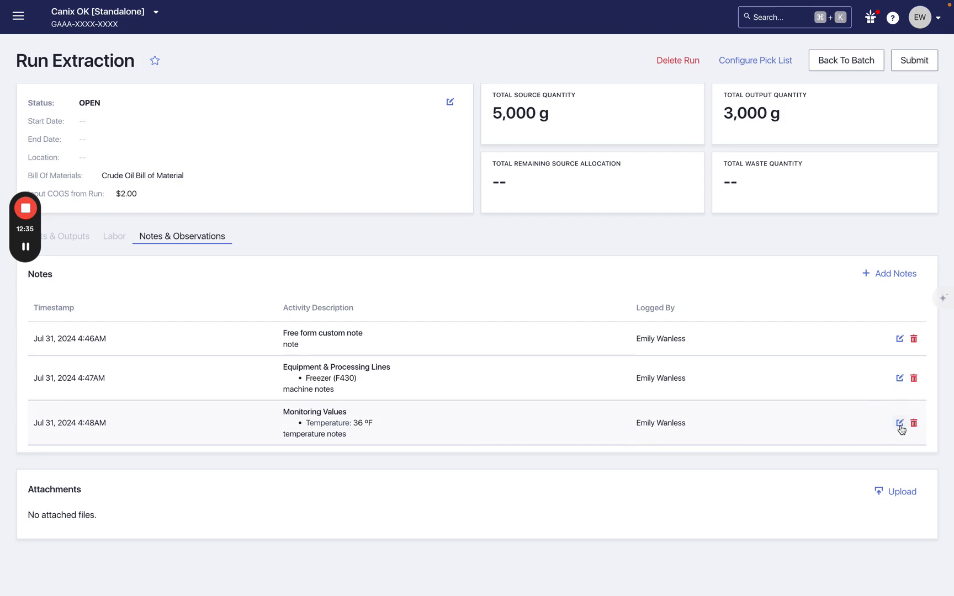
pyautogui.scroll(-1, 787, 426)
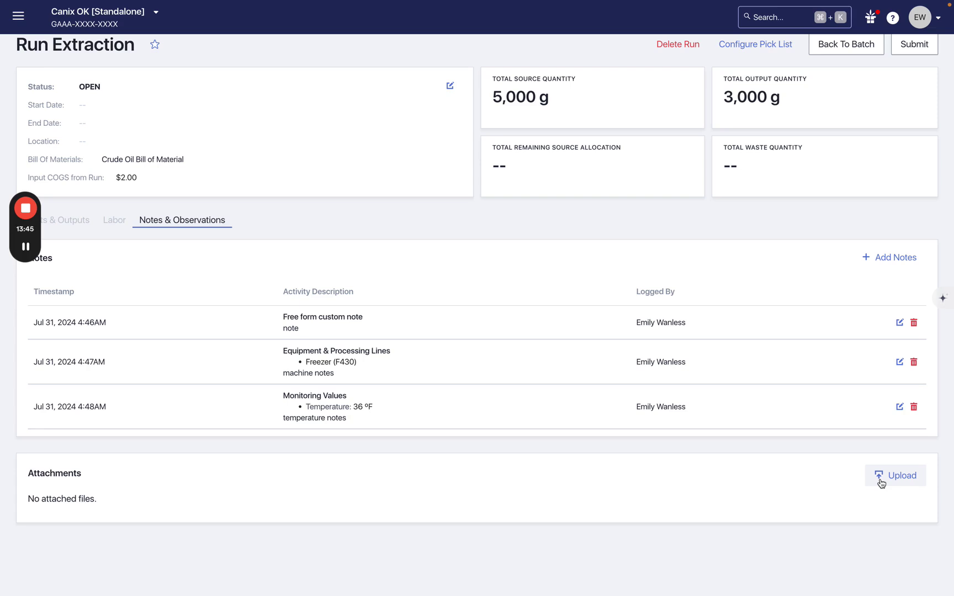
pyautogui.click(76, 219)
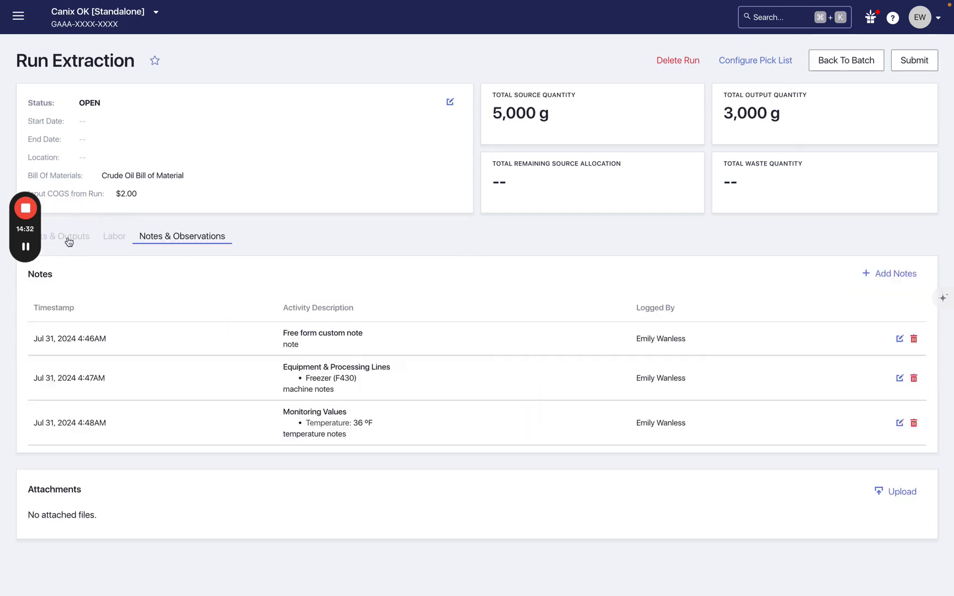
pyautogui.click(69, 241)
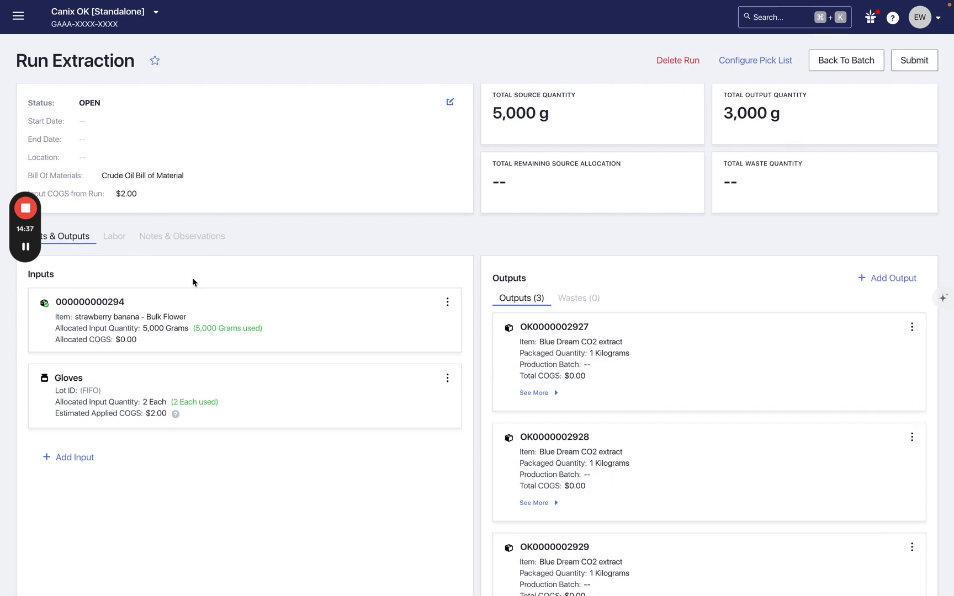
pyautogui.moveTo(191, 325); pyautogui.dragTo(265, 329)
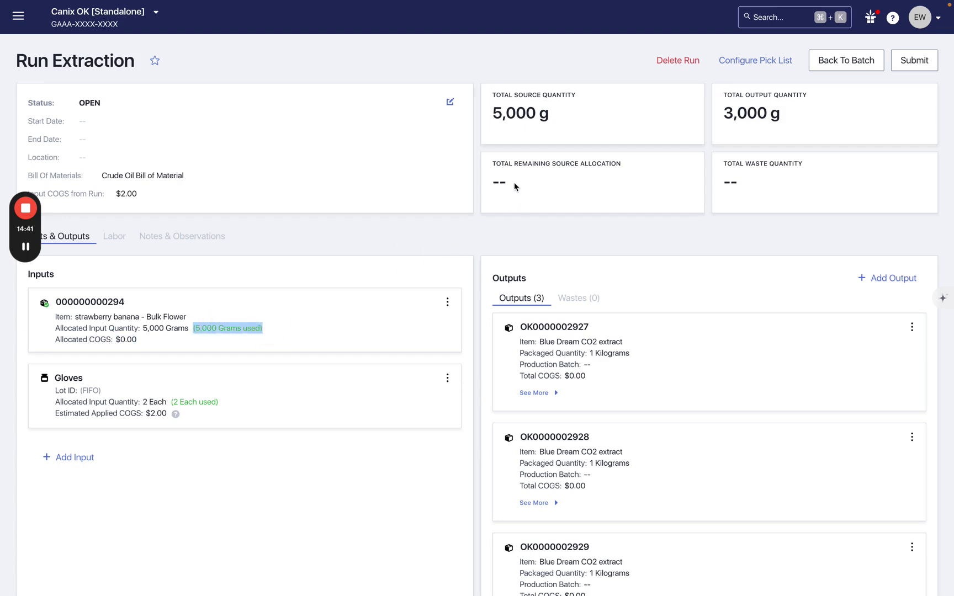
pyautogui.moveTo(514, 187); pyautogui.dragTo(500, 181)
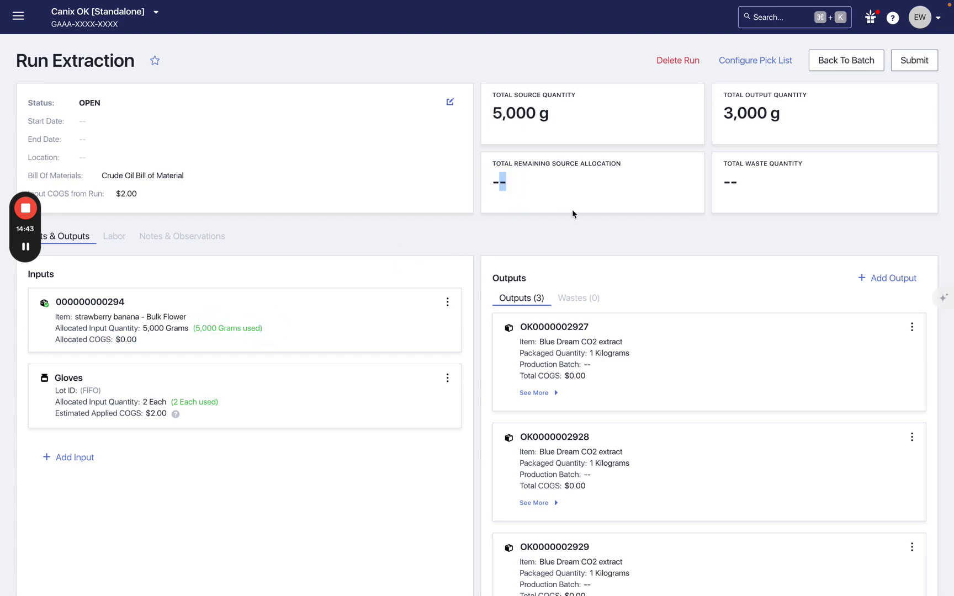